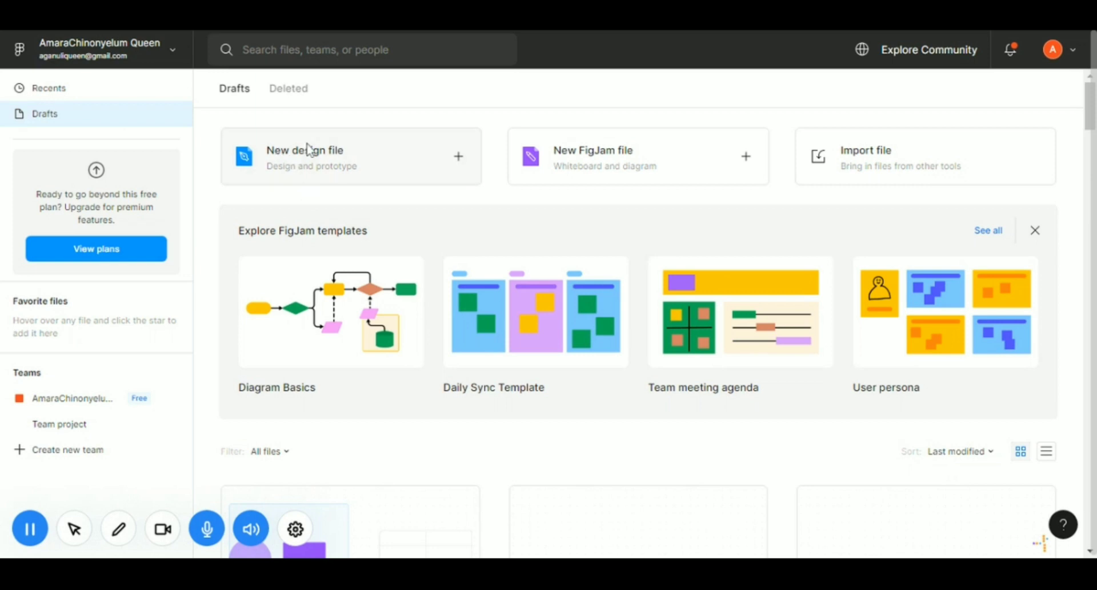
- Create a new FigJam file without a starting layout and place a purple circle on the blank canvas
{"action": "left_click", "coordinate": [587, 160]}
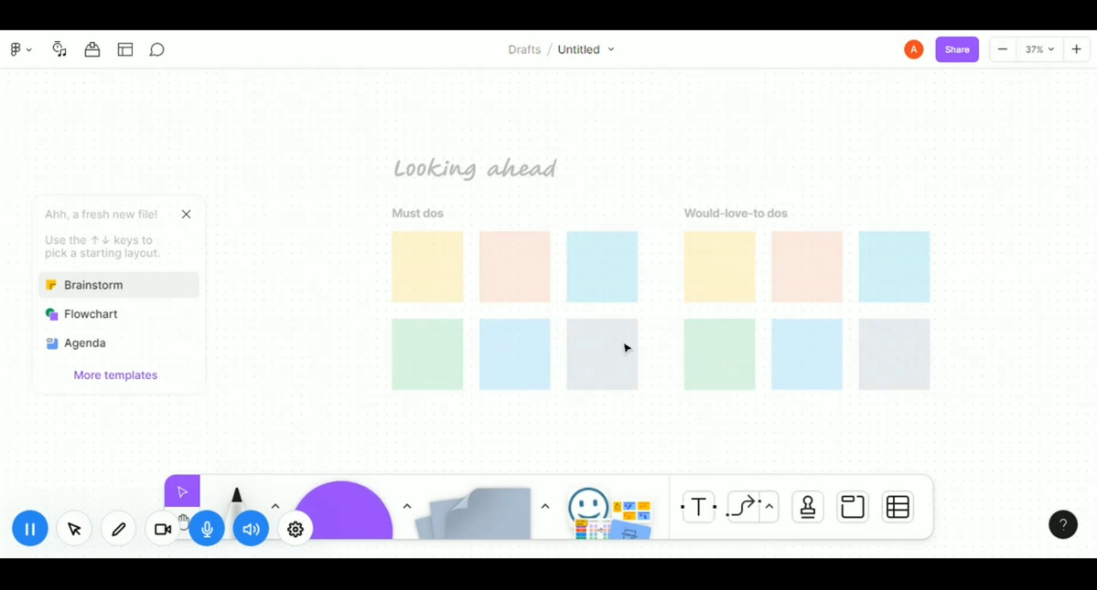
{"action": "left_click", "coordinate": [187, 216]}
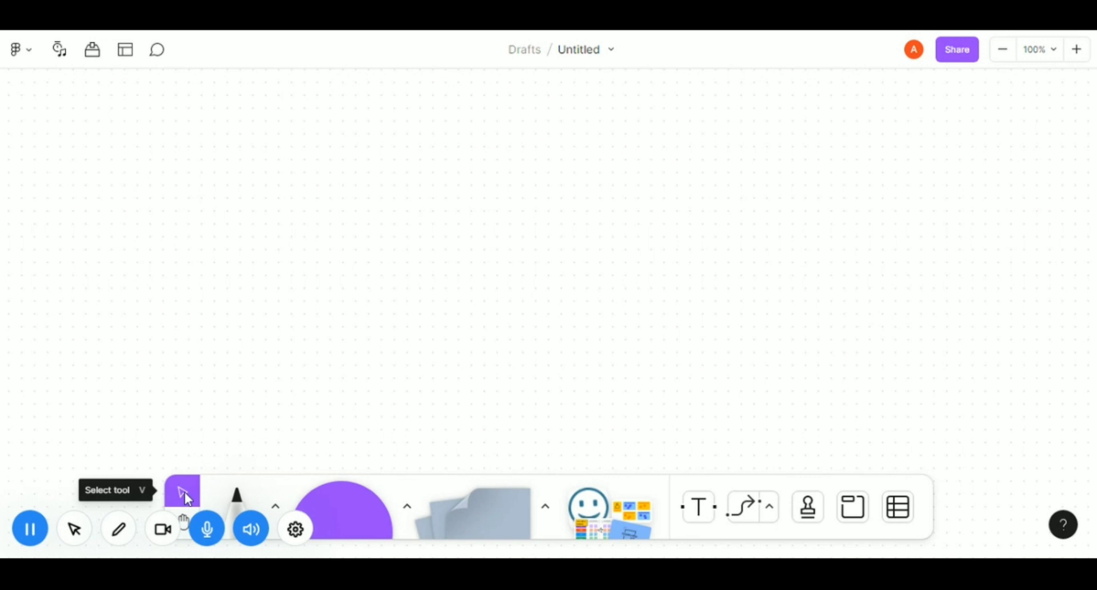
{"action": "left_click", "coordinate": [342, 519]}
{"action": "left_click", "coordinate": [362, 294]}
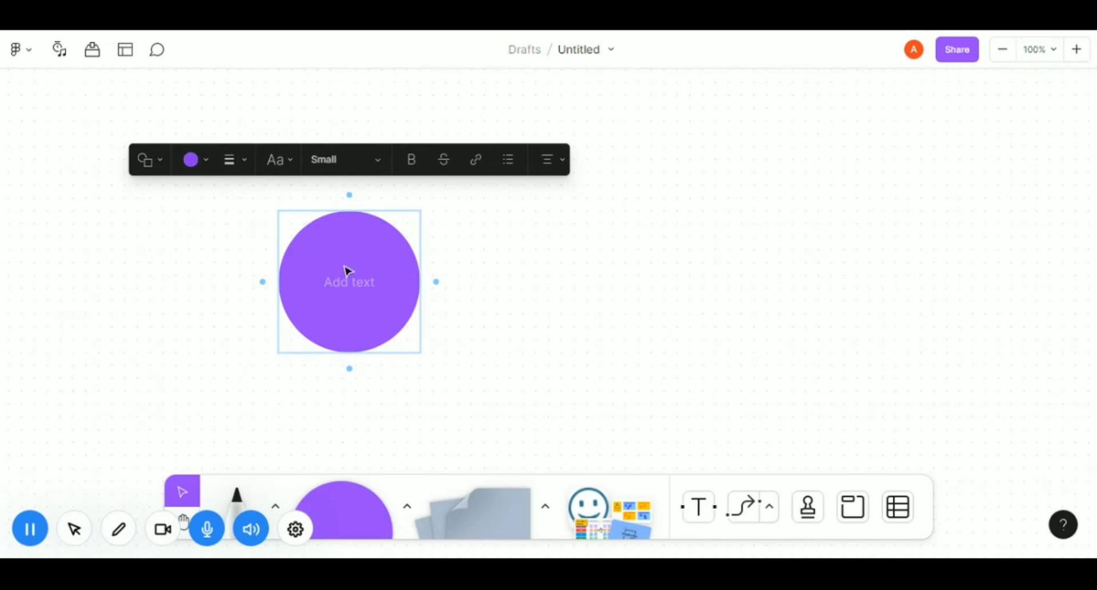
- Try placing two more purple circles on either side of the first one and undo both
{"action": "left_click", "coordinate": [348, 505]}
{"action": "left_click", "coordinate": [555, 255]}
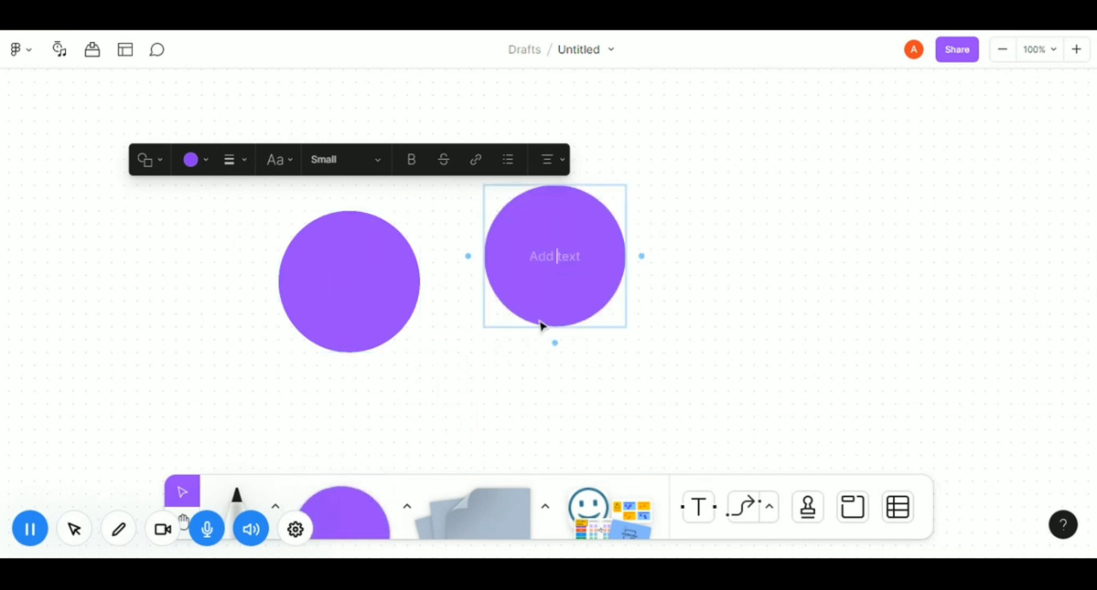
{"action": "left_click", "coordinate": [342, 524]}
{"action": "left_click", "coordinate": [195, 276]}
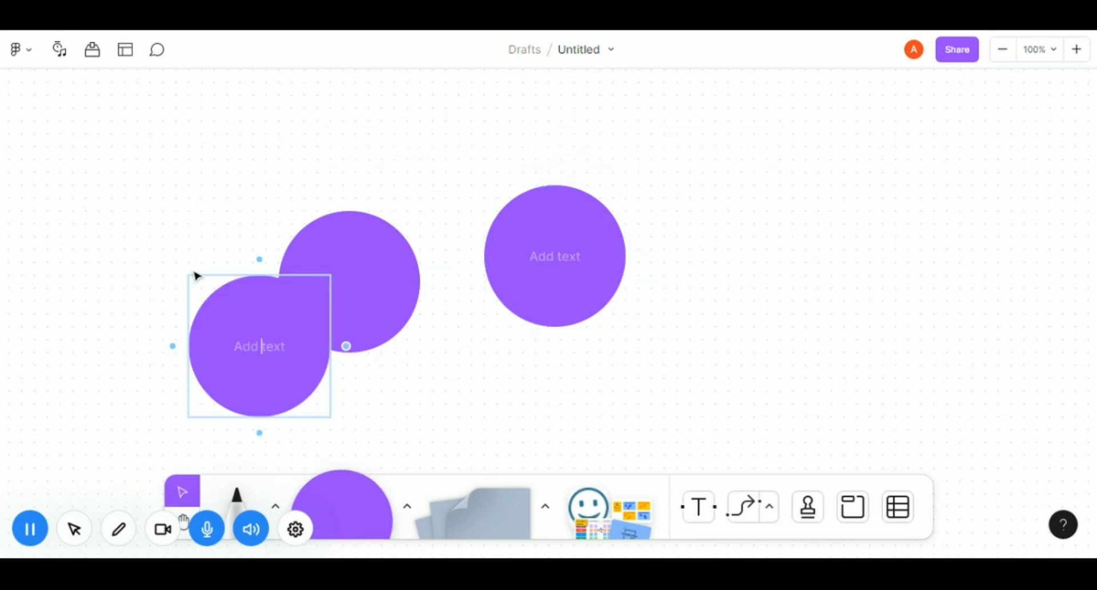
{"action": "key", "text": "ctrl+z"}
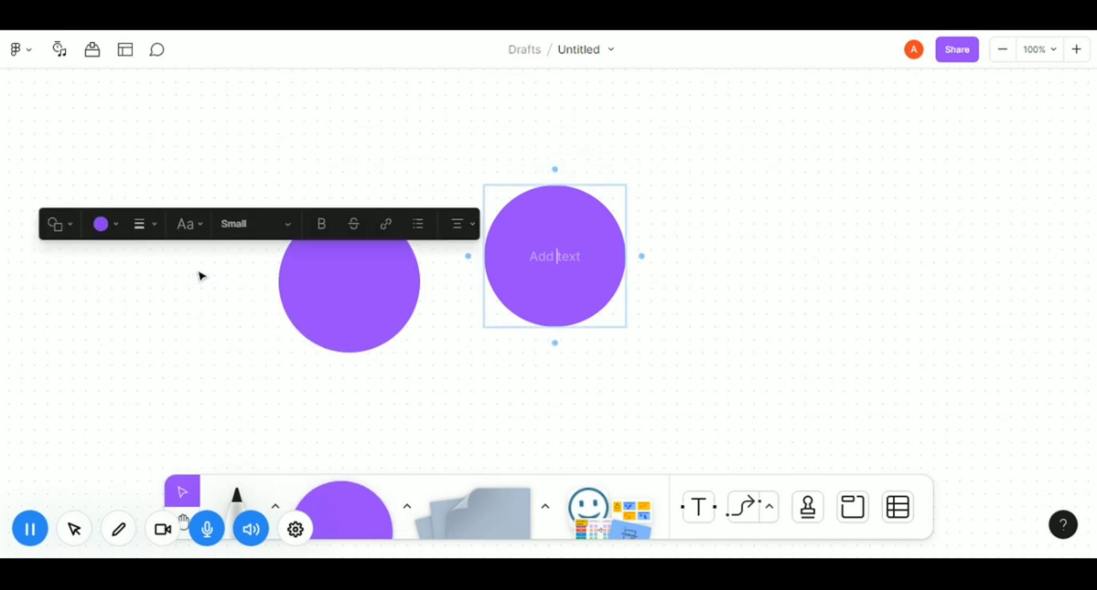
{"action": "key", "text": "ctrl+z"}
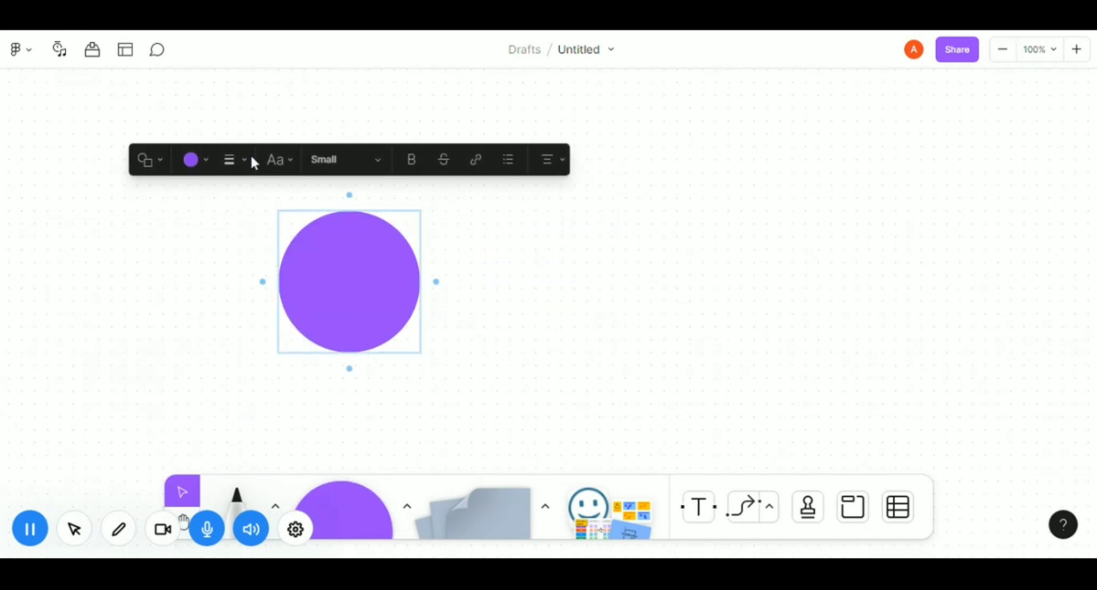
- Change the circle's fill color from the palette to solid blue
{"action": "left_click", "coordinate": [208, 162]}
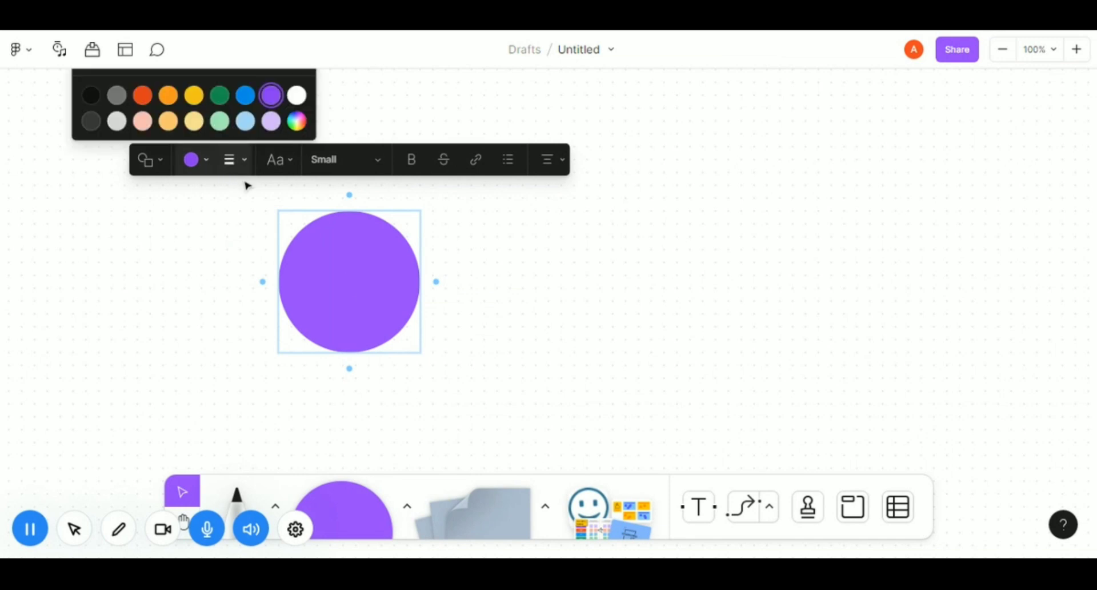
{"action": "left_click", "coordinate": [251, 99]}
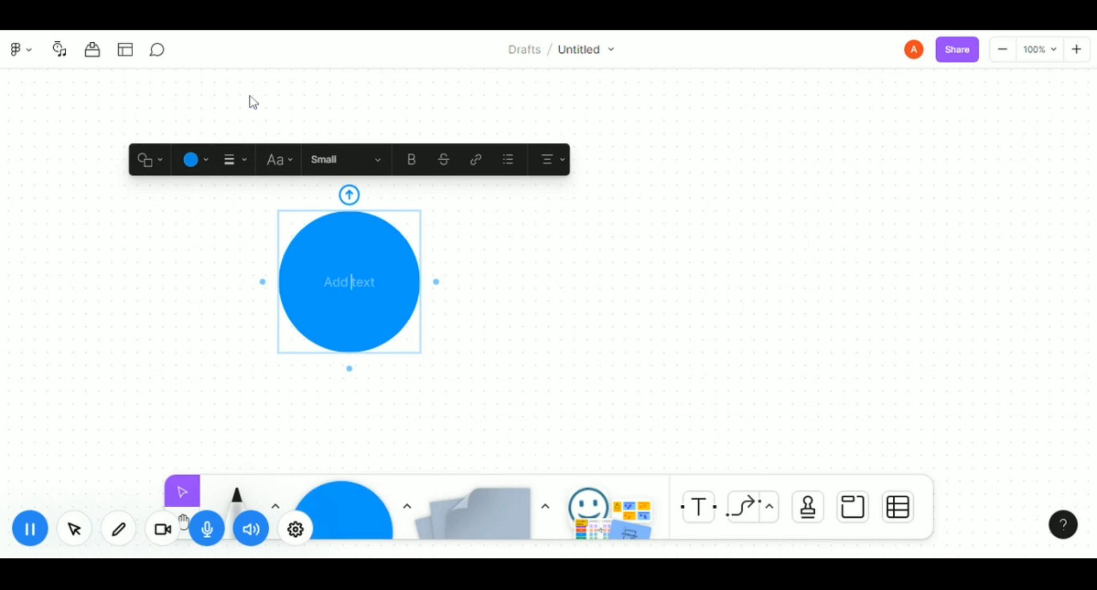
- Try the No fill option on the blue circle and undo it
{"action": "left_click", "coordinate": [204, 161]}
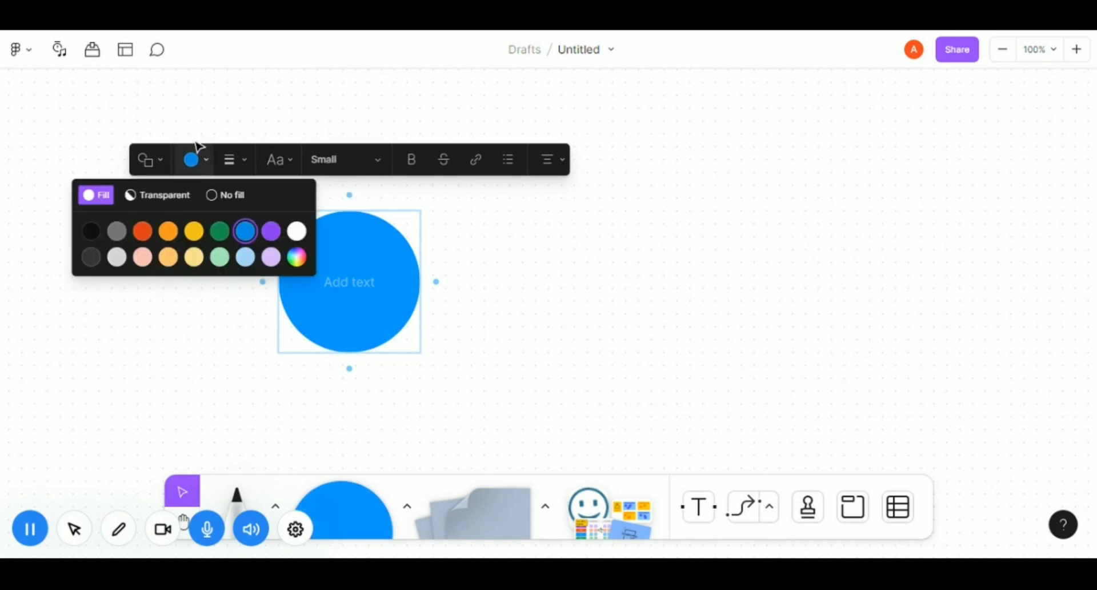
{"action": "left_click", "coordinate": [215, 198]}
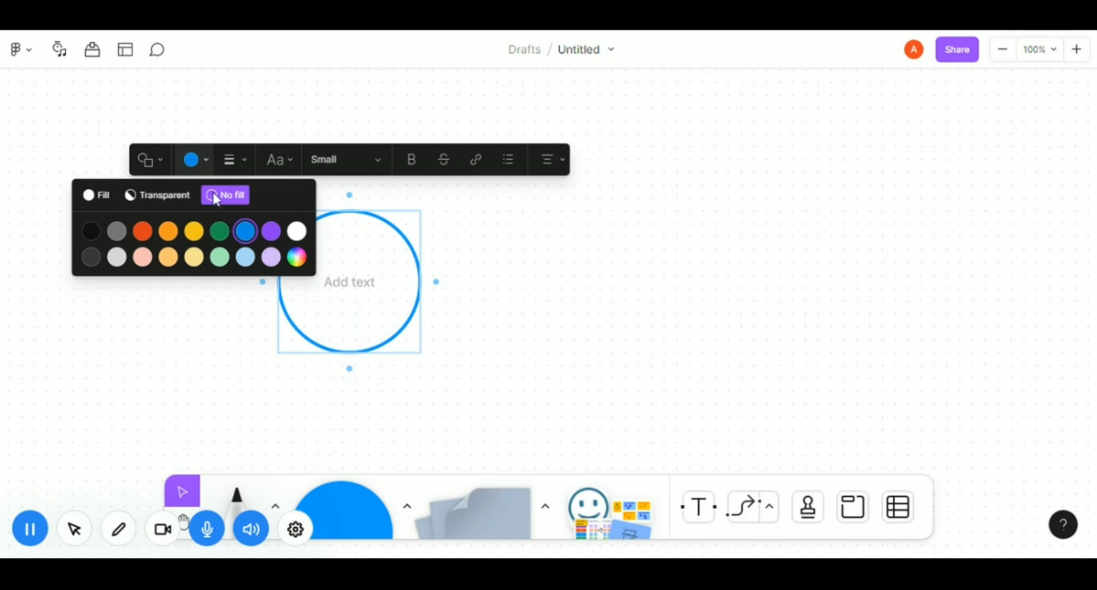
{"action": "key", "text": "ctrl+z"}
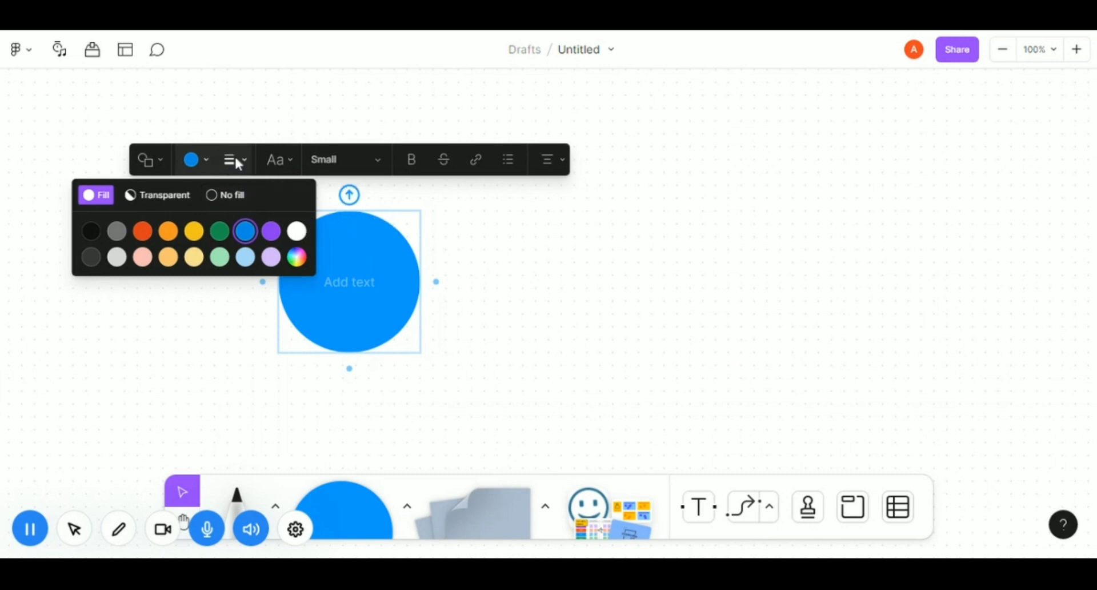
- Try switching the circle to a square and to a triangle, and undo both shape changes
{"action": "left_click", "coordinate": [162, 166]}
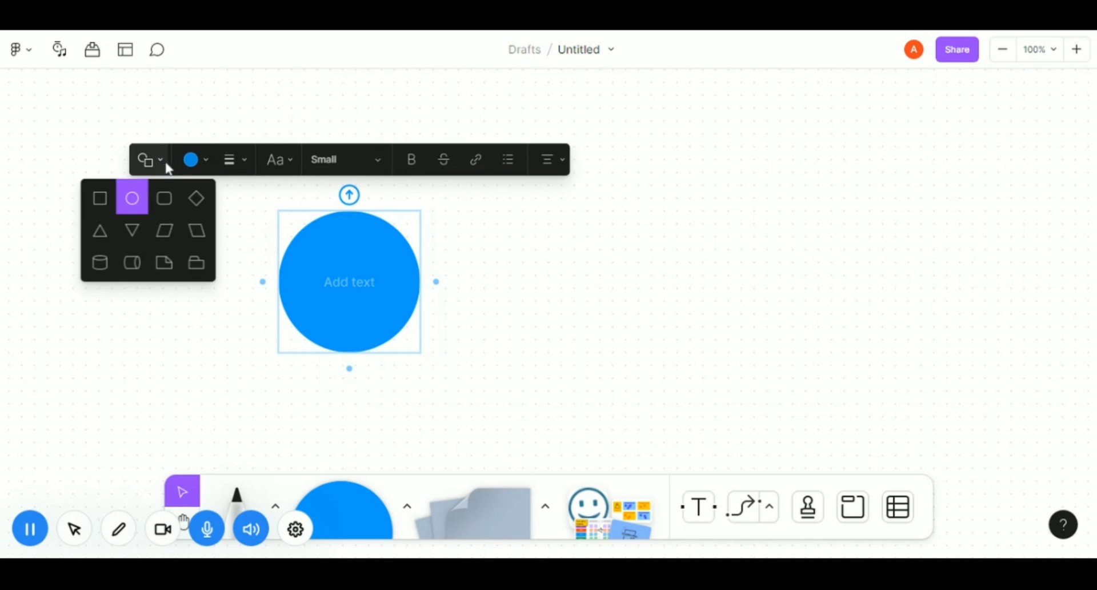
{"action": "left_click", "coordinate": [101, 200]}
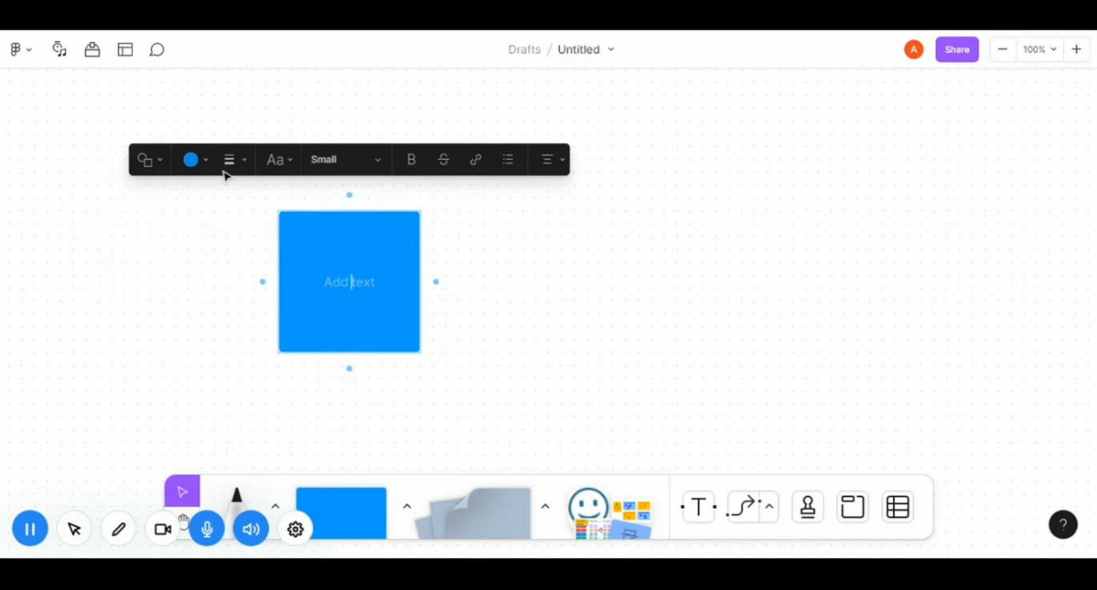
{"action": "left_click", "coordinate": [164, 168]}
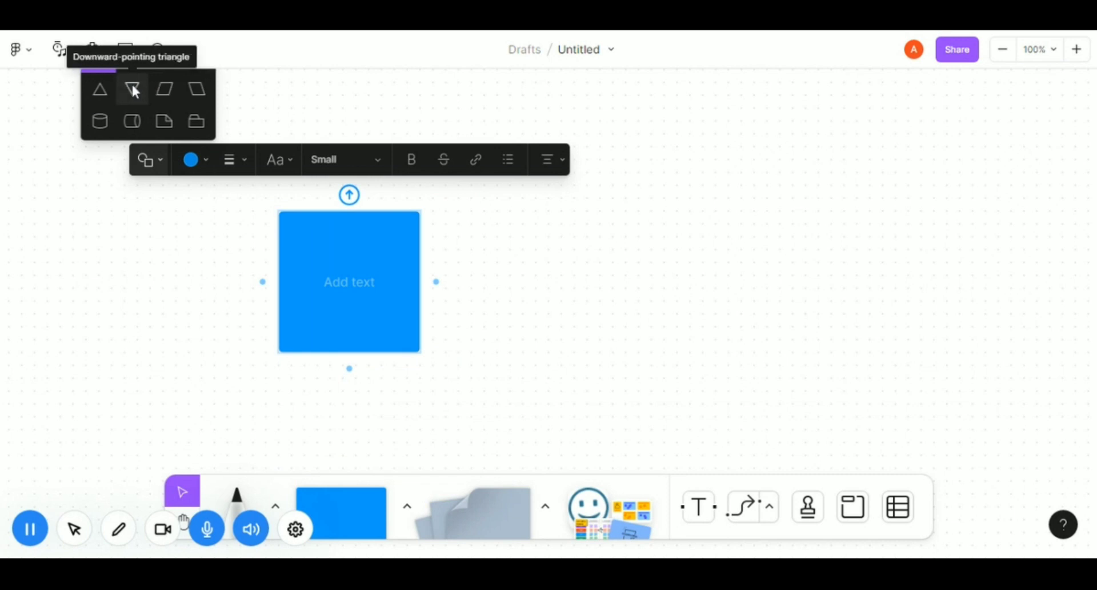
{"action": "scroll", "coordinate": [138, 88], "scroll_direction": "up", "scroll_amount": 1}
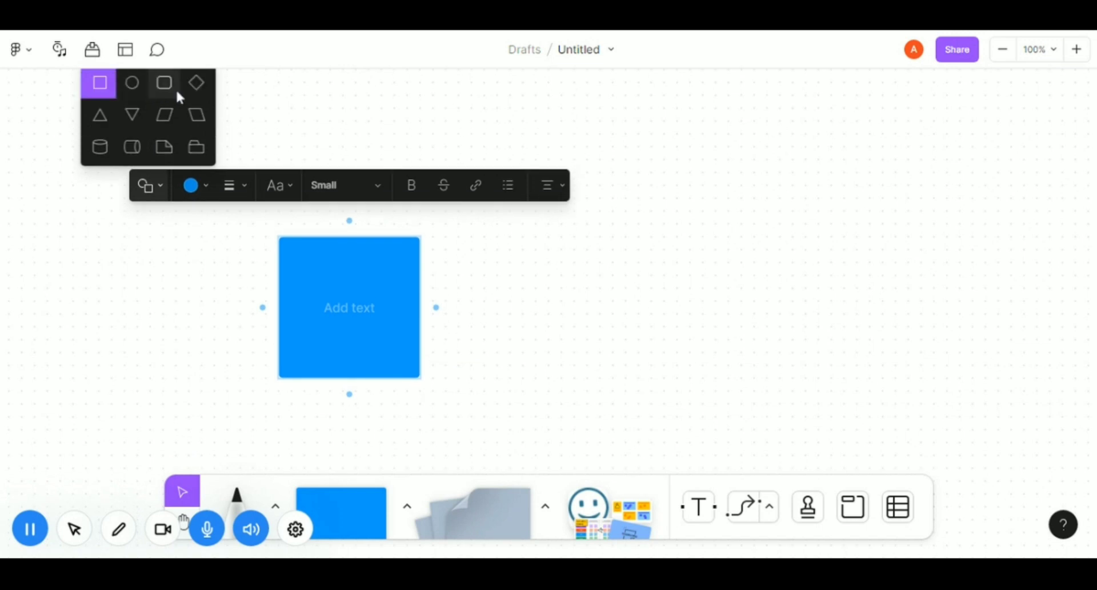
{"action": "left_click", "coordinate": [108, 114]}
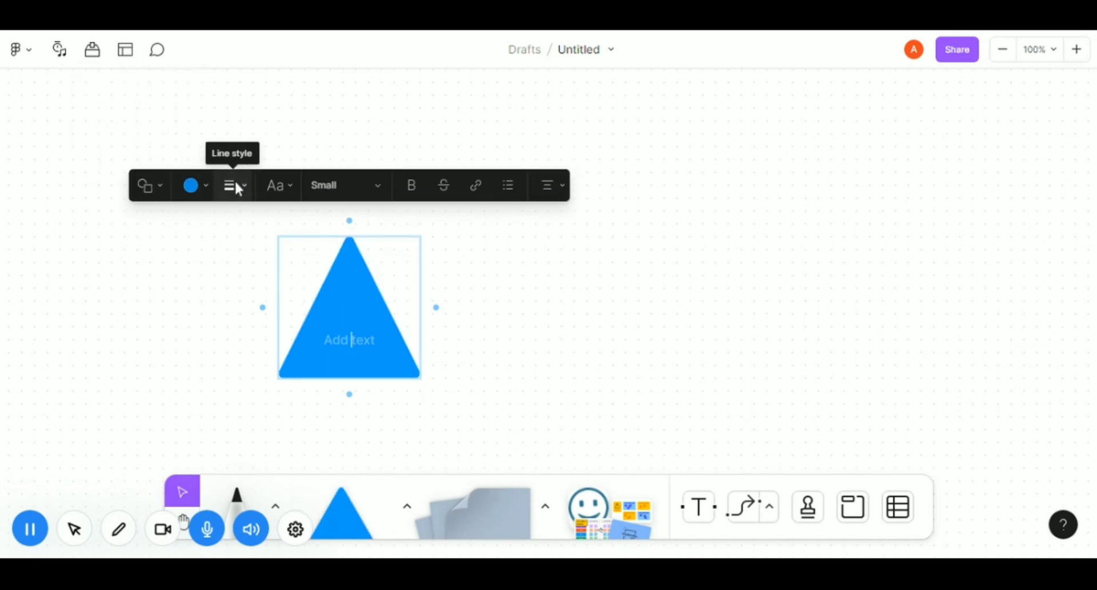
{"action": "left_click", "coordinate": [161, 186]}
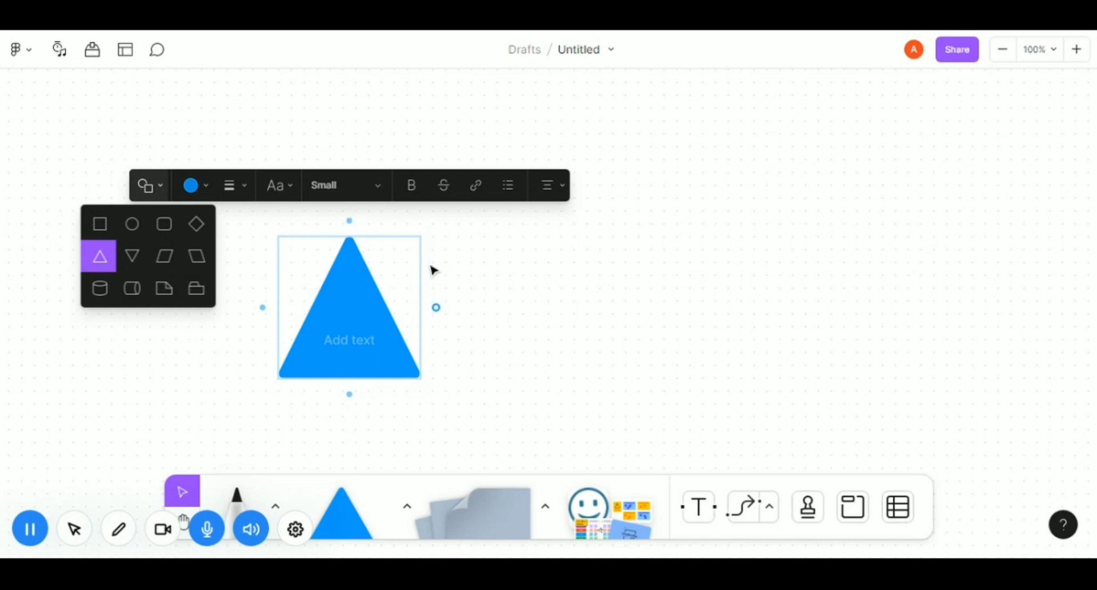
{"action": "key", "text": "ctrl+z"}
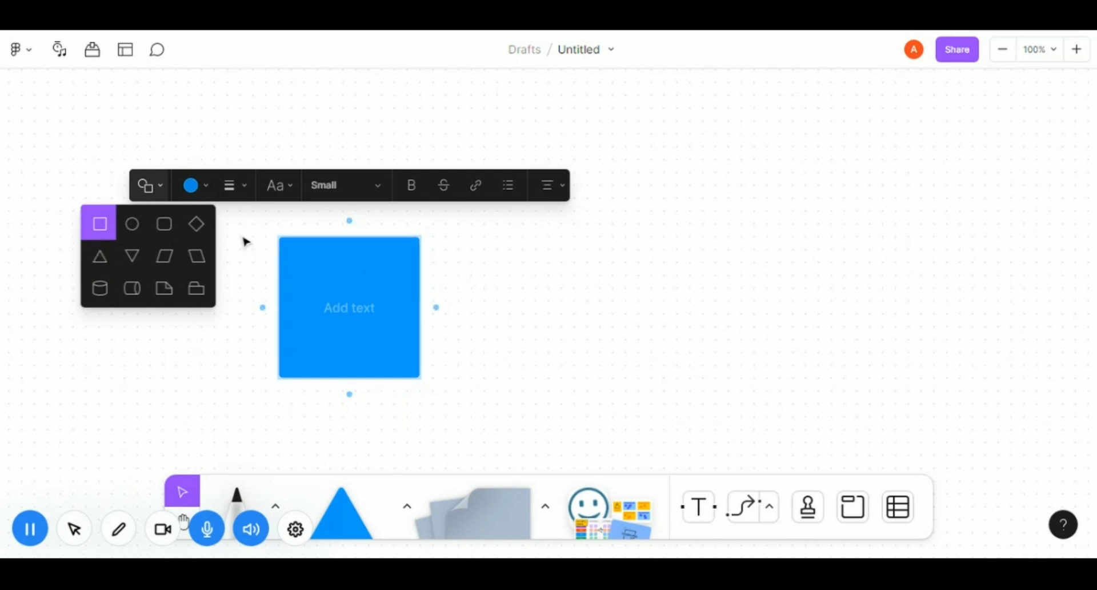
{"action": "key", "text": "ctrl+z"}
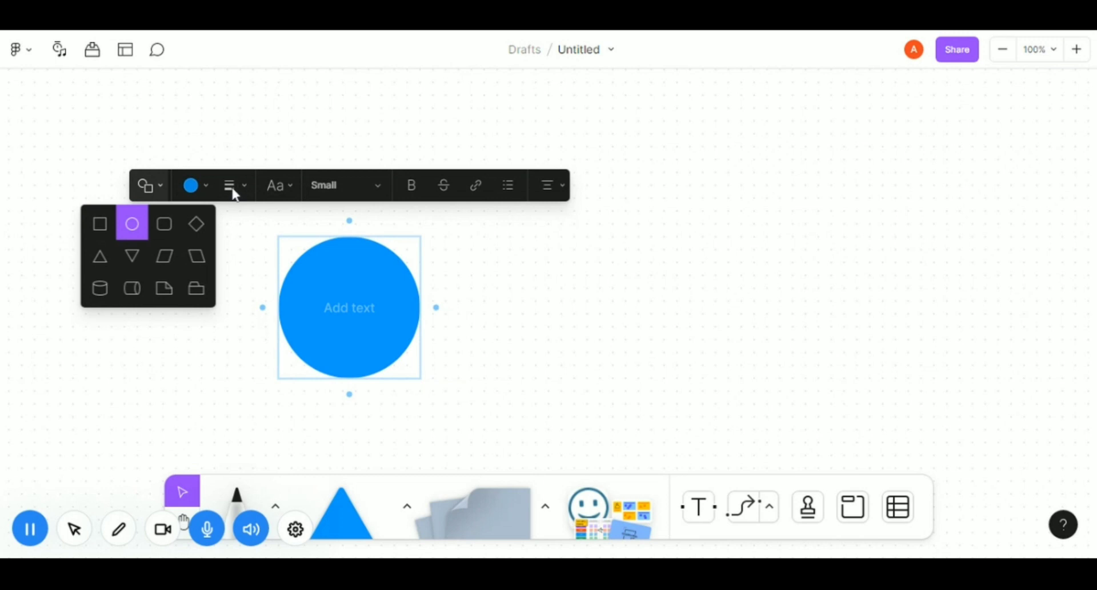
{"action": "left_click", "coordinate": [249, 184]}
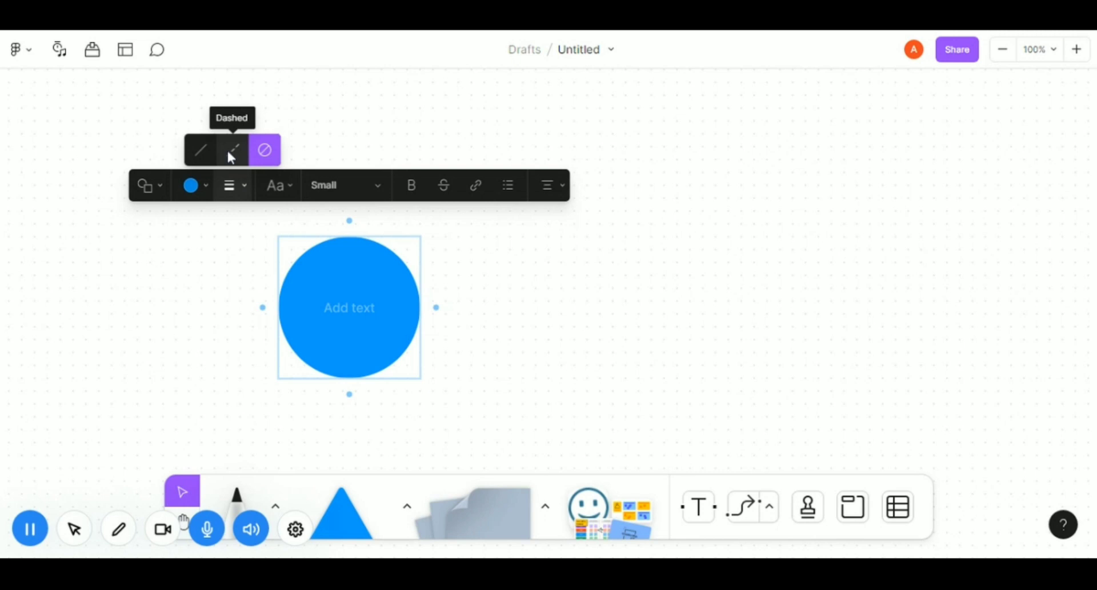
{"action": "left_click", "coordinate": [288, 192]}
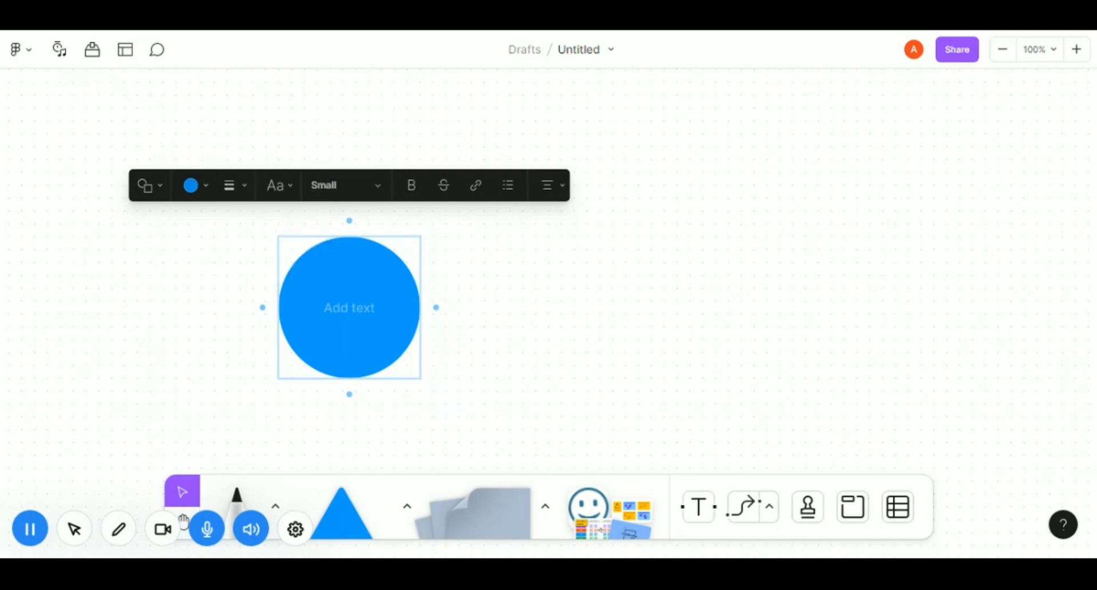
- Enter the sample text "ffffffffff" inside the blue circle and delete all of it
{"action": "key", "text": "Return"}
{"action": "type", "text": "ffffffffff"}
{"action": "key", "text": "BackSpace"}
{"action": "key", "text": "BackSpace"}
{"action": "key", "text": "BackSpace"}
{"action": "key", "text": "BackSpace"}
{"action": "key", "text": "BackSpace"}
{"action": "key", "text": "BackSpace"}
{"action": "key", "text": "BackSpace"}
{"action": "key", "text": "BackSpace"}
{"action": "key", "text": "BackSpace"}
{"action": "key", "text": "BackSpace"}
{"action": "left_click", "coordinate": [379, 192]}
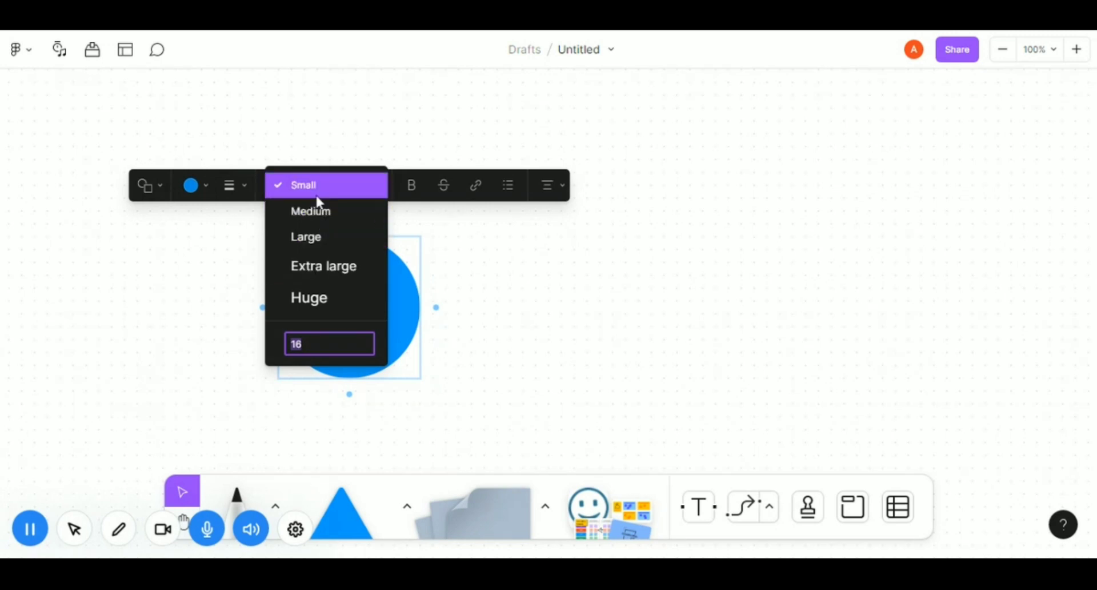
{"action": "left_click", "coordinate": [455, 235]}
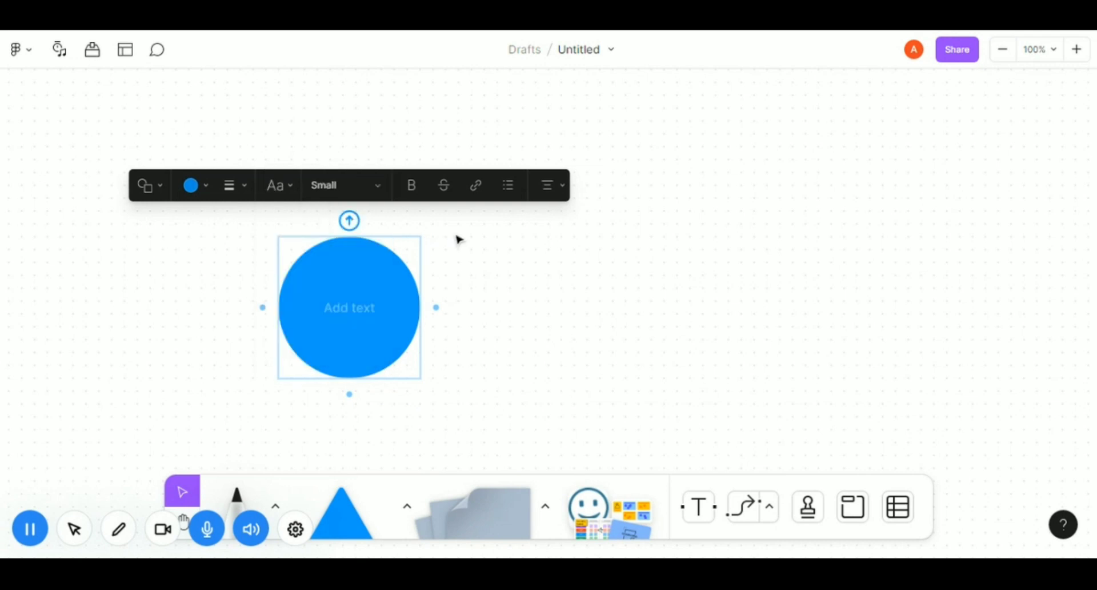
{"action": "left_click", "coordinate": [418, 196]}
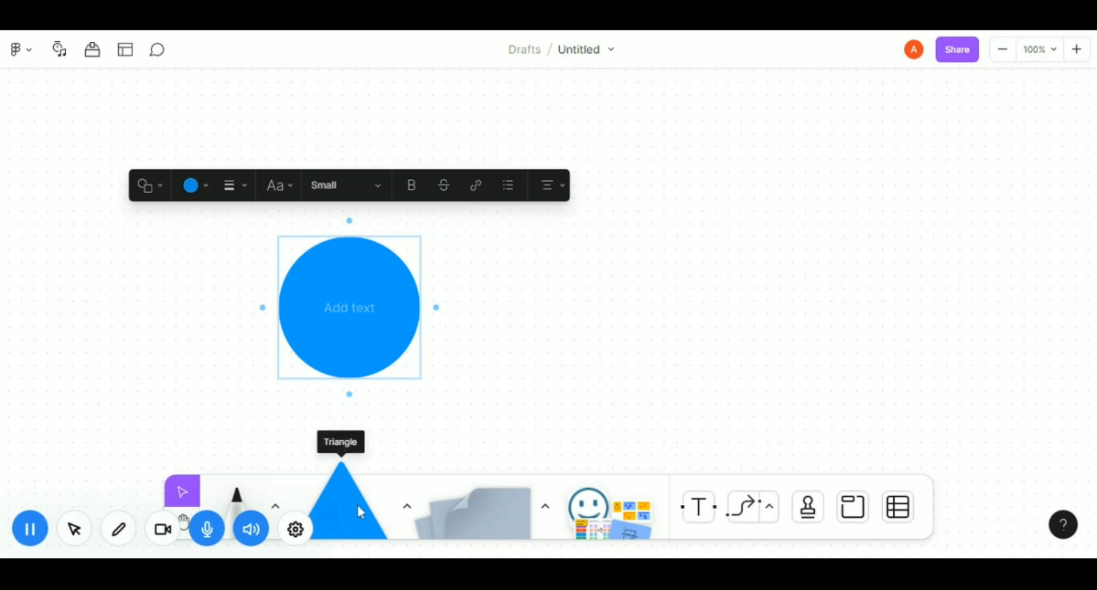
- Place a gray-blue sticky note on the canvas to the right of the circle
{"action": "left_click", "coordinate": [491, 497]}
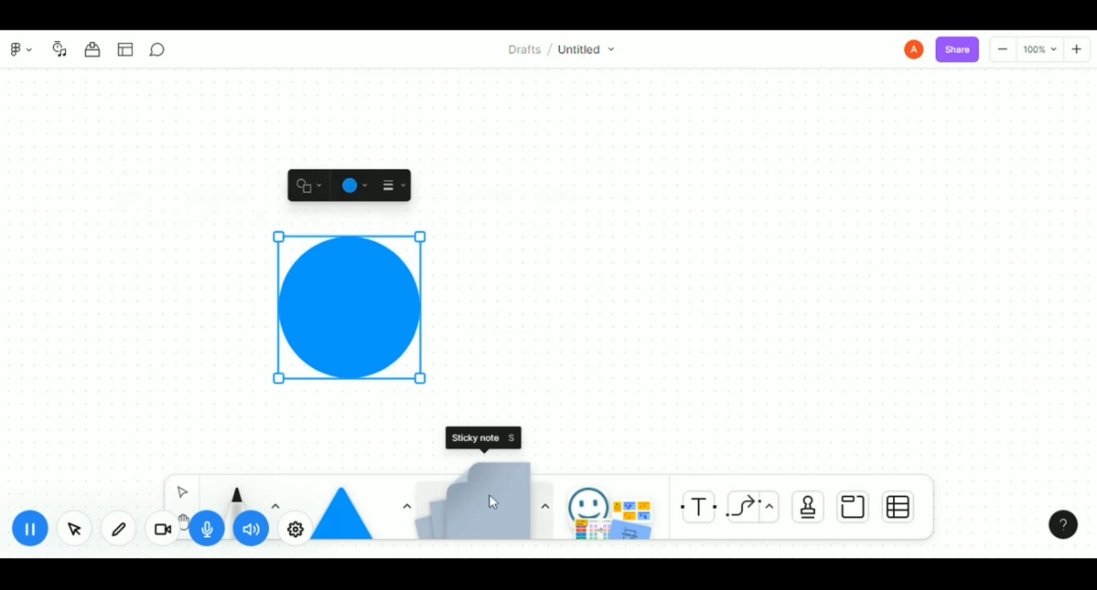
{"action": "left_click", "coordinate": [567, 229]}
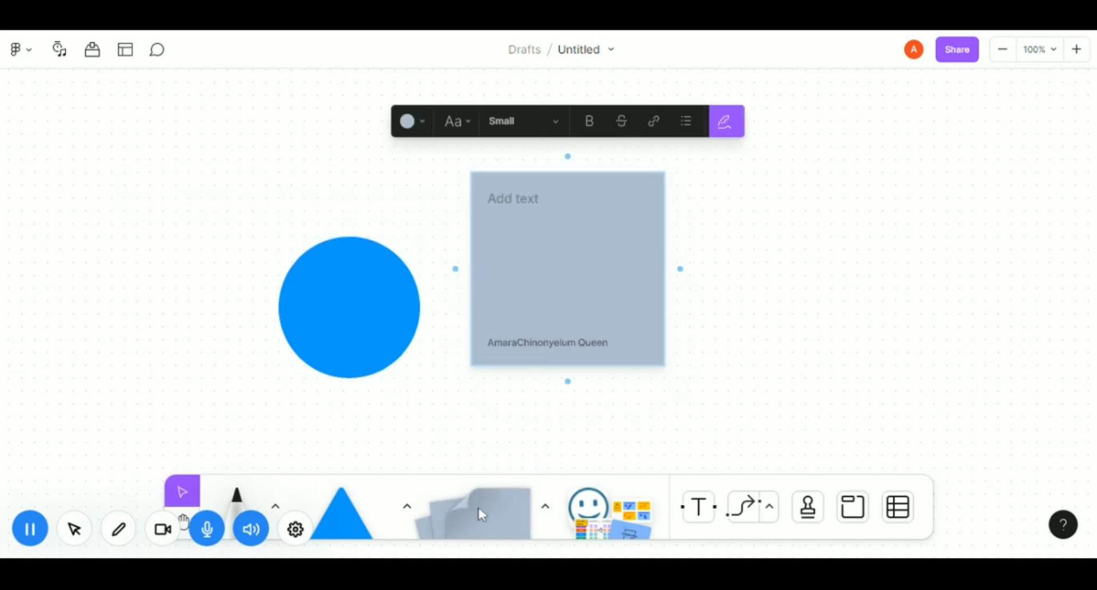
- Try adding a second sticky note overlapping the first one and undo it, keeping the circle and one note
{"action": "key", "text": "s"}
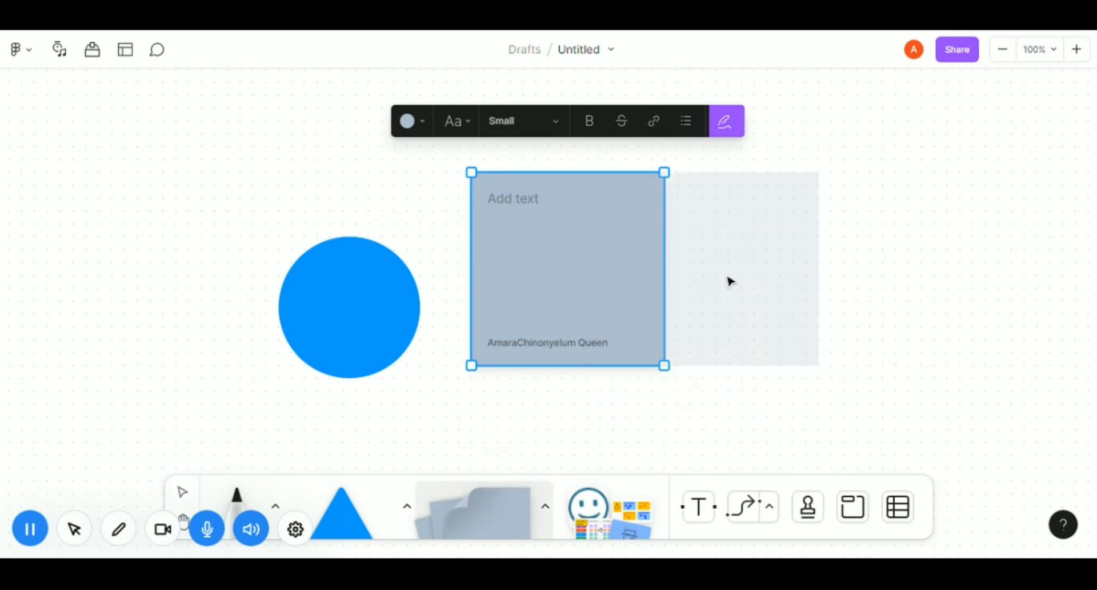
{"action": "left_click", "coordinate": [727, 280]}
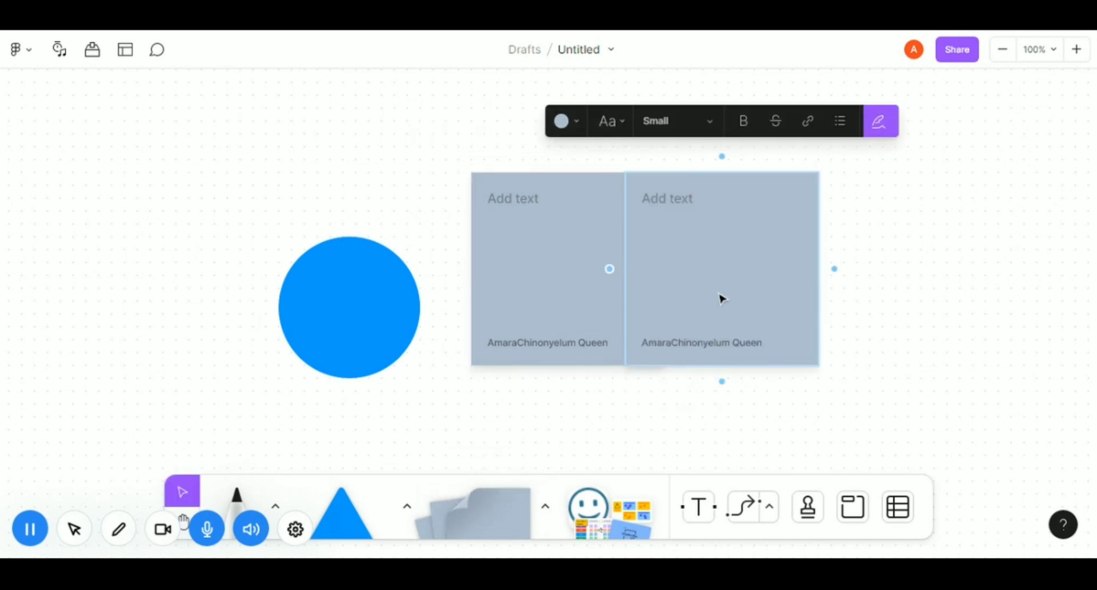
{"action": "key", "text": "ctrl+z"}
{"action": "key", "text": "ctrl+z"}
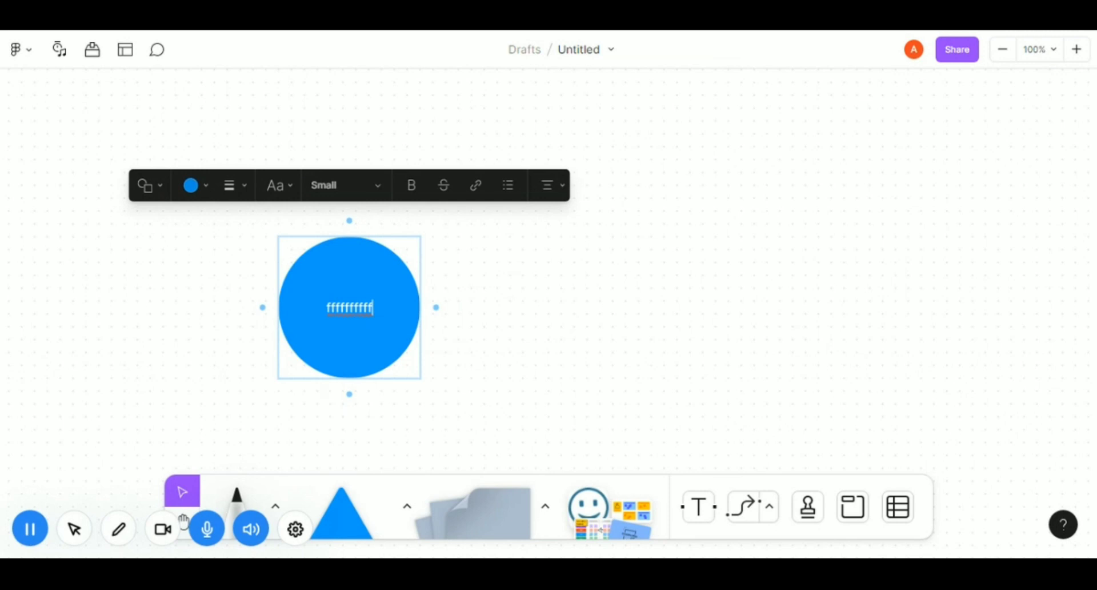
{"action": "key", "text": "ctrl+z"}
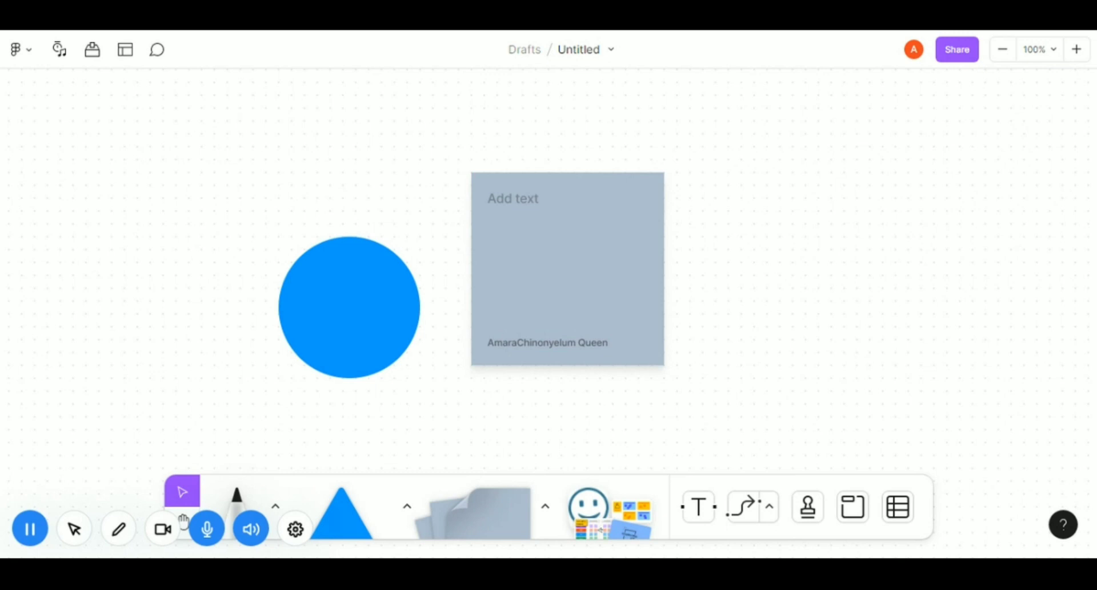
- Hide the author name on the sticky note and show it again
{"action": "left_click", "coordinate": [519, 239]}
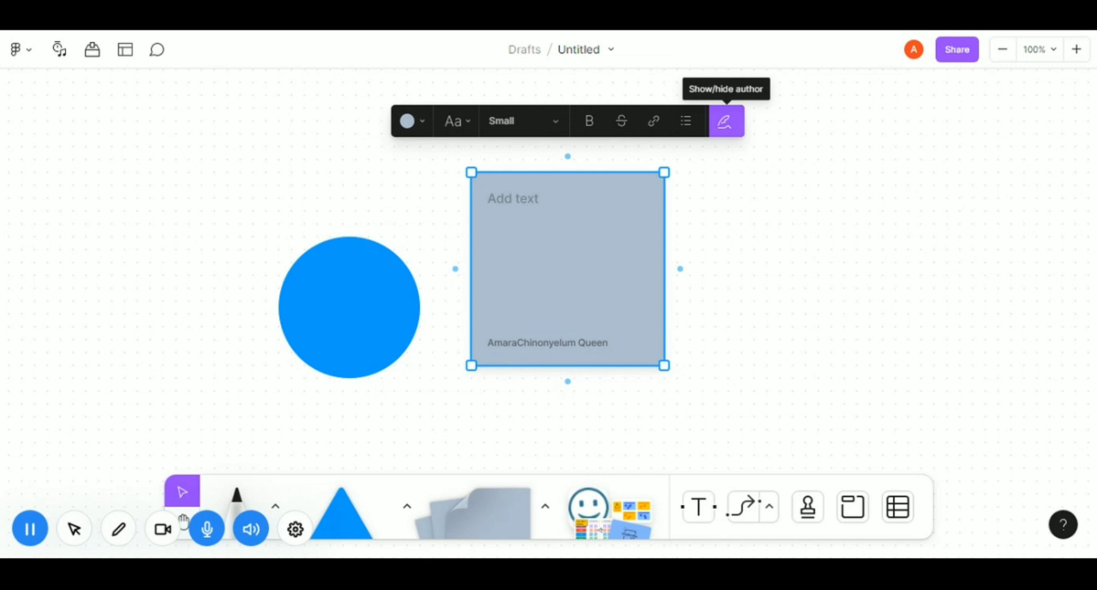
{"action": "left_click", "coordinate": [725, 126]}
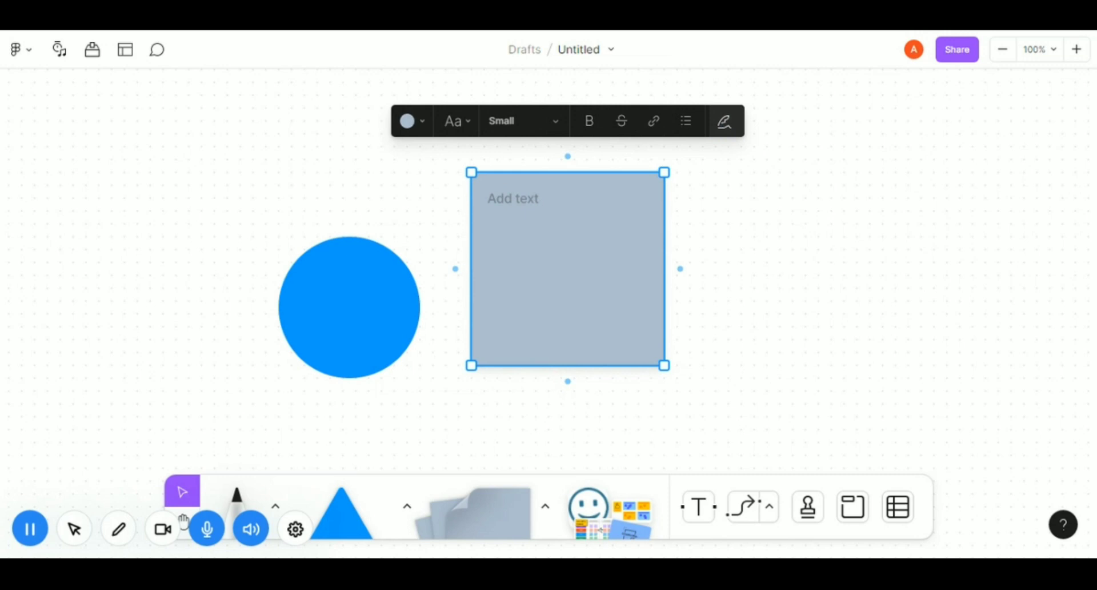
{"action": "left_click", "coordinate": [728, 132]}
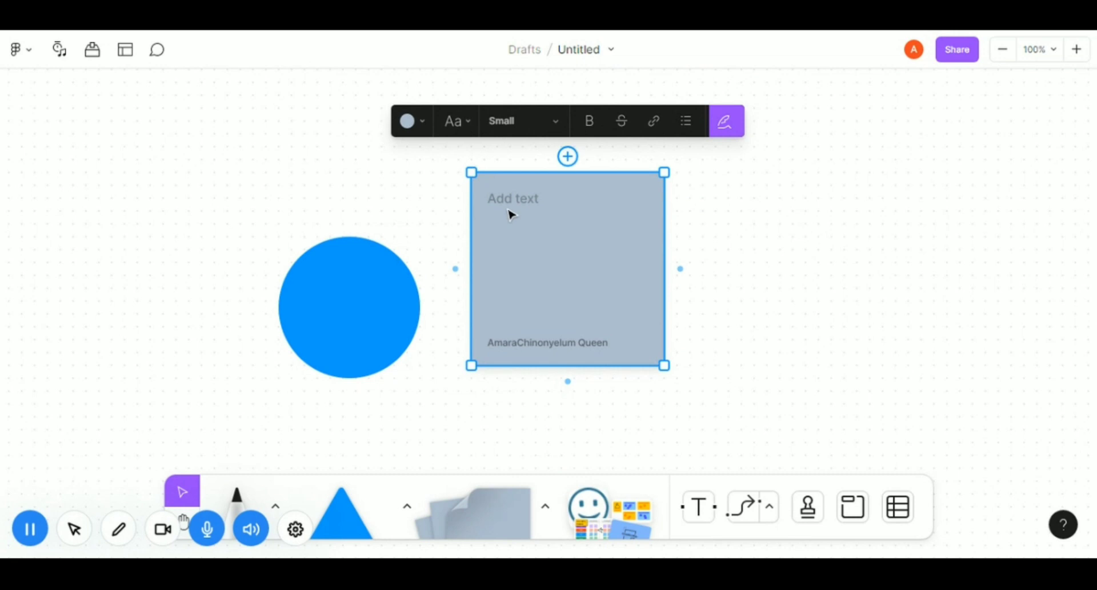
- Change the sticky note's color to green
{"action": "left_click", "coordinate": [426, 123]}
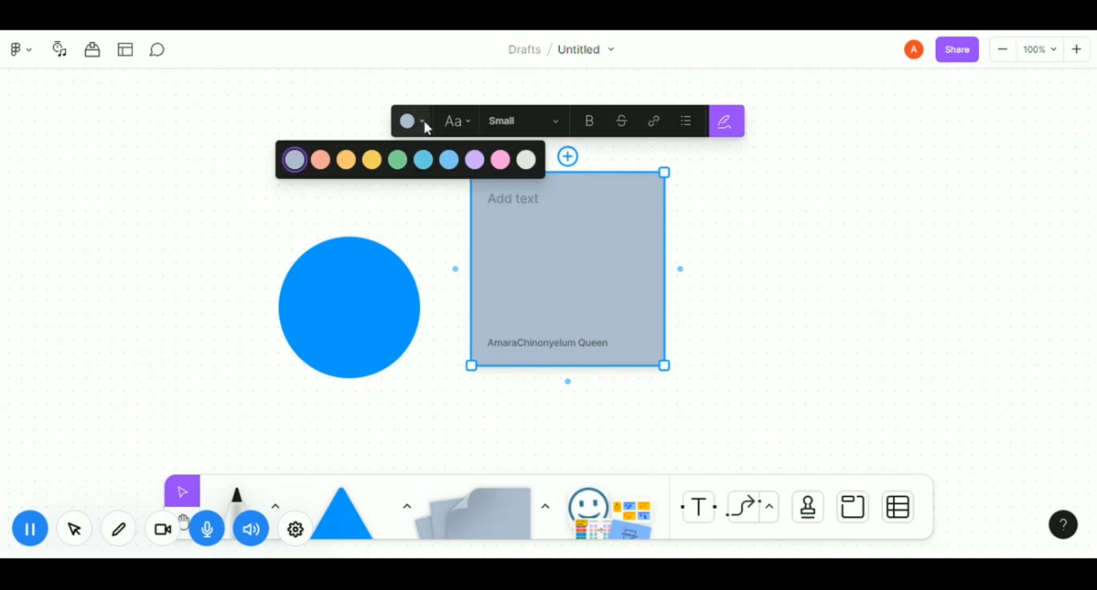
{"action": "left_click", "coordinate": [407, 161]}
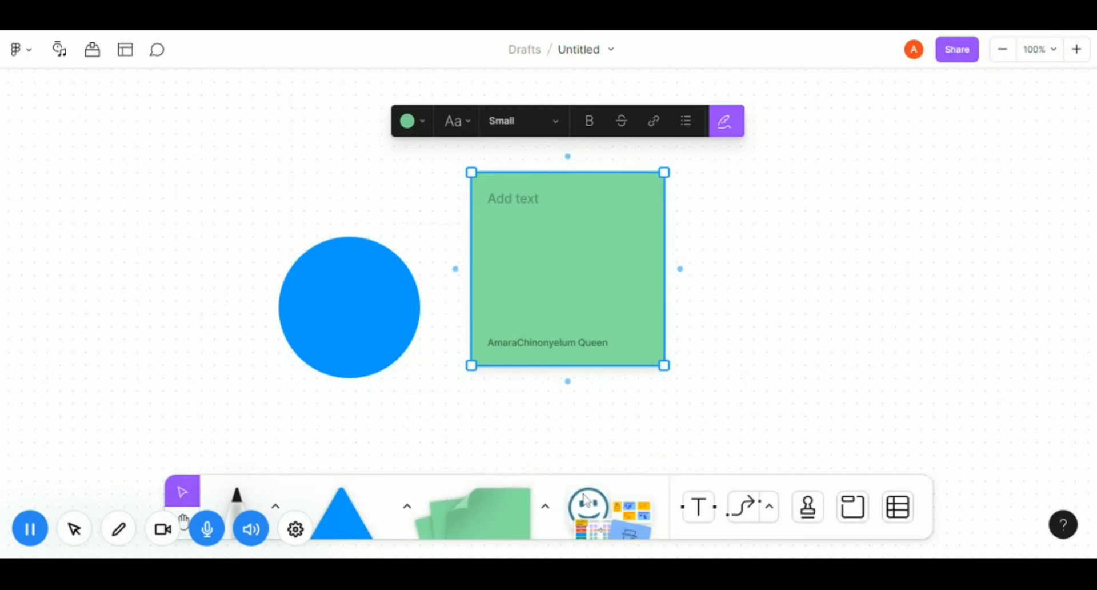
- Place a text box beside the green sticky note, enter "ggggggggg" and remove the text again
{"action": "left_click", "coordinate": [704, 510]}
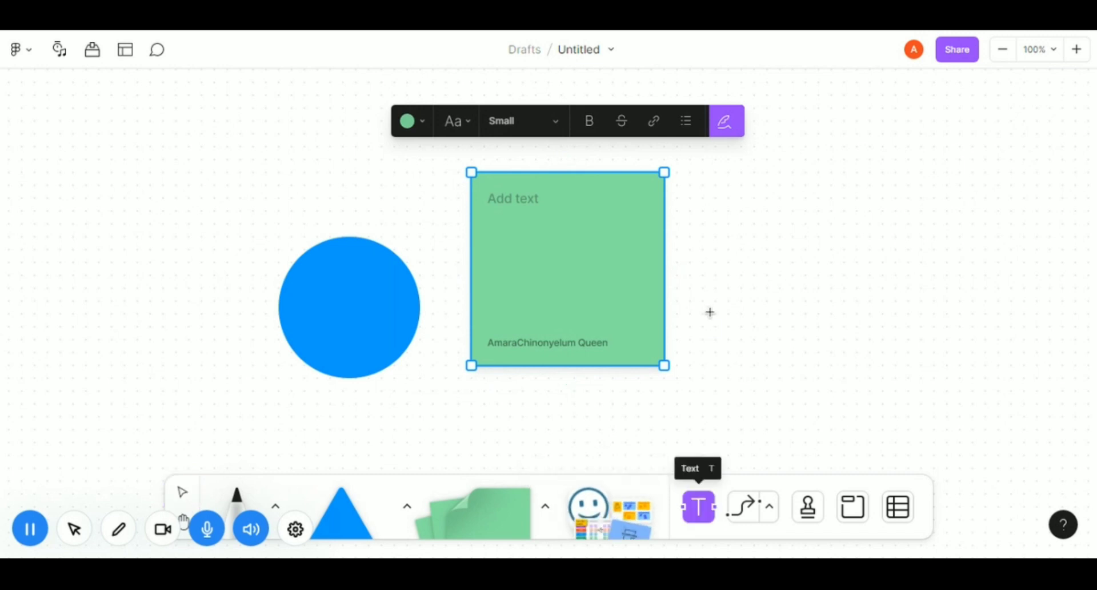
{"action": "left_click", "coordinate": [715, 280]}
{"action": "type", "text": "ggggggggg"}
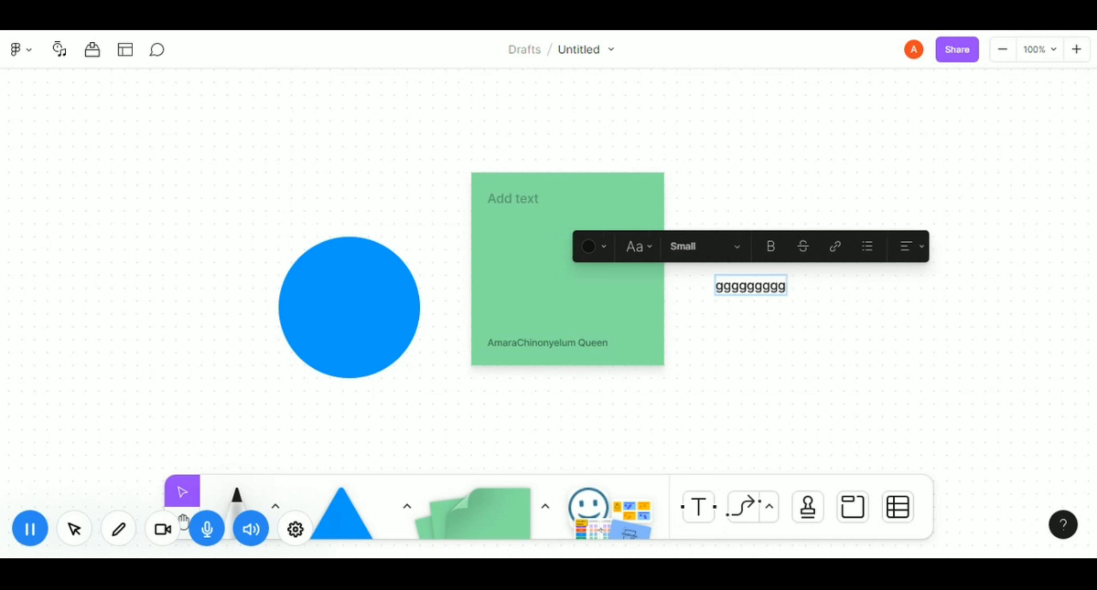
{"action": "key", "text": "ctrl+a"}
{"action": "key", "text": "BackSpace"}
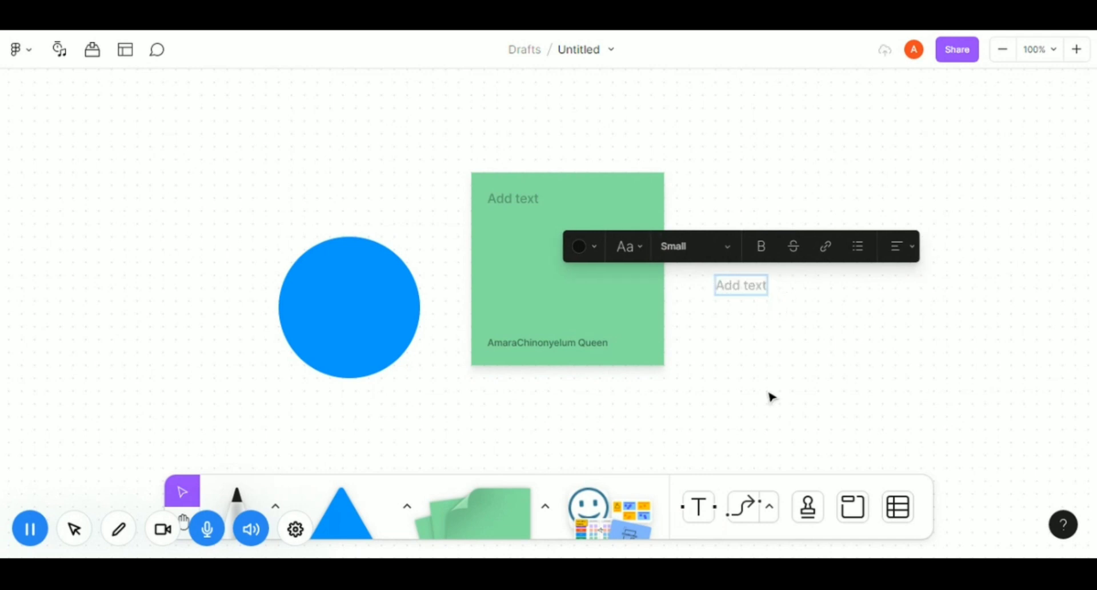
{"action": "key", "text": "Escape"}
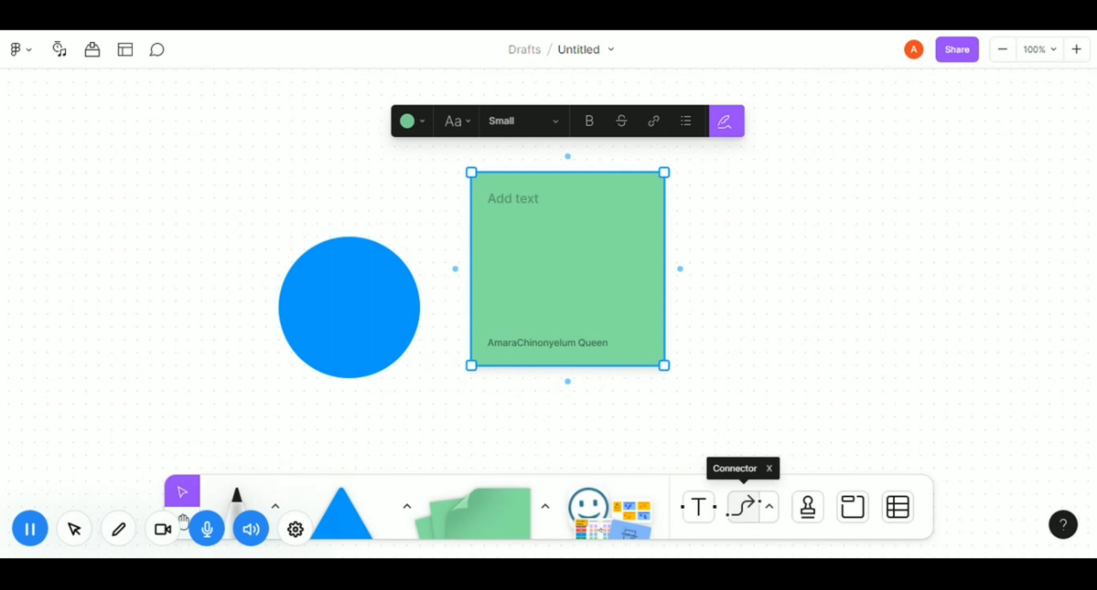
- Connect the circle's right side to the sticky note's left side, and the note's top back to the circle's top, with connector arrows
{"action": "left_click", "coordinate": [404, 306]}
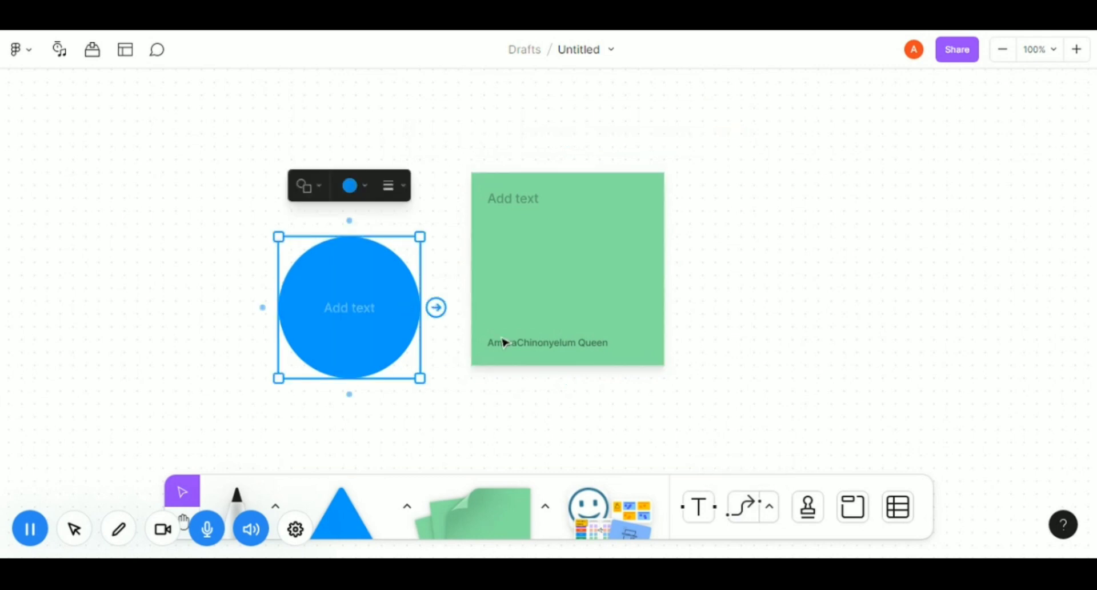
{"action": "left_click", "coordinate": [746, 508]}
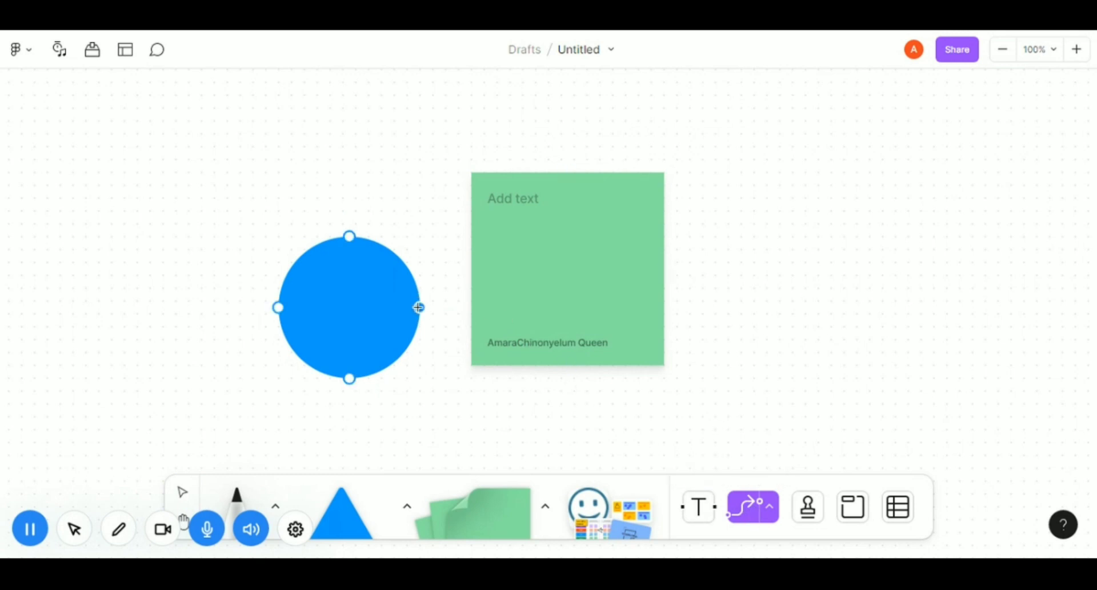
{"action": "left_click_drag", "start_coordinate": [420, 307], "coordinate": [490, 247]}
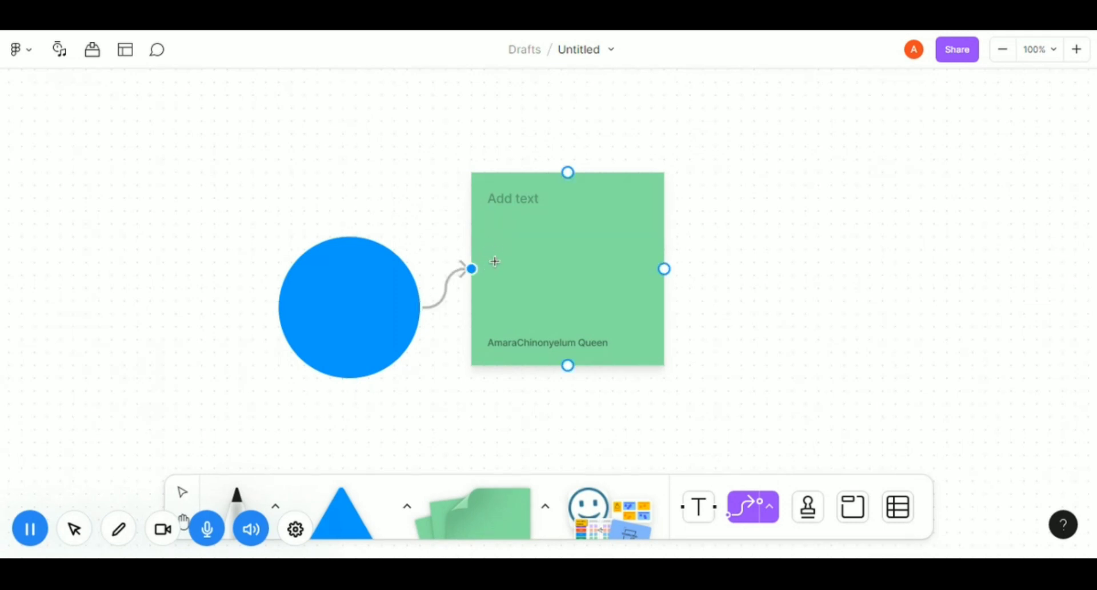
{"action": "left_click_drag", "start_coordinate": [567, 171], "coordinate": [358, 240]}
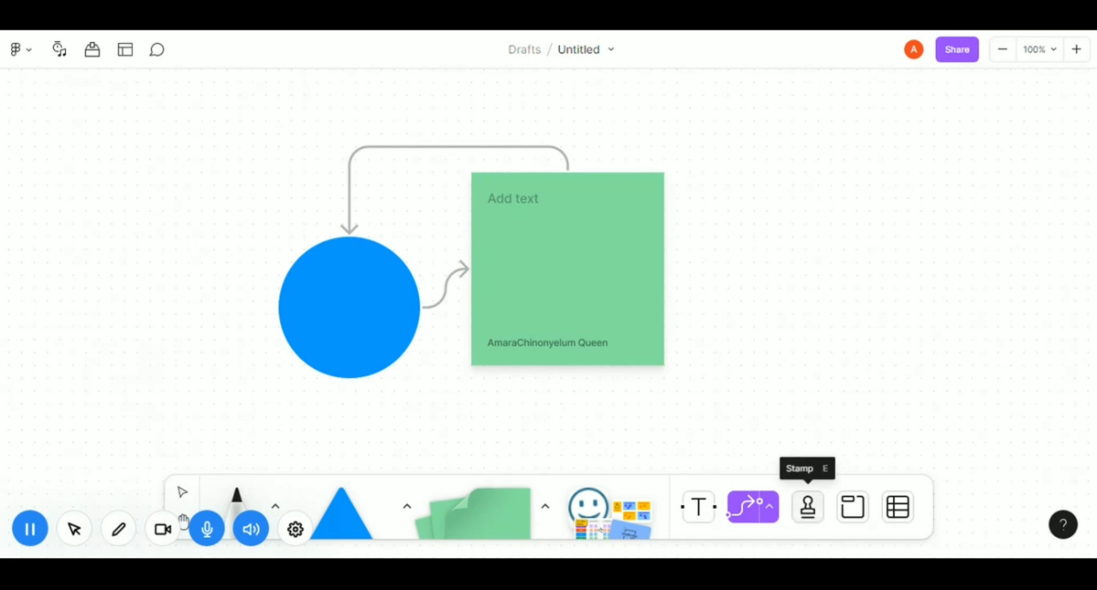
- Open the stamp wheel to view the available stamps and close it without placing any
{"action": "left_click", "coordinate": [810, 514]}
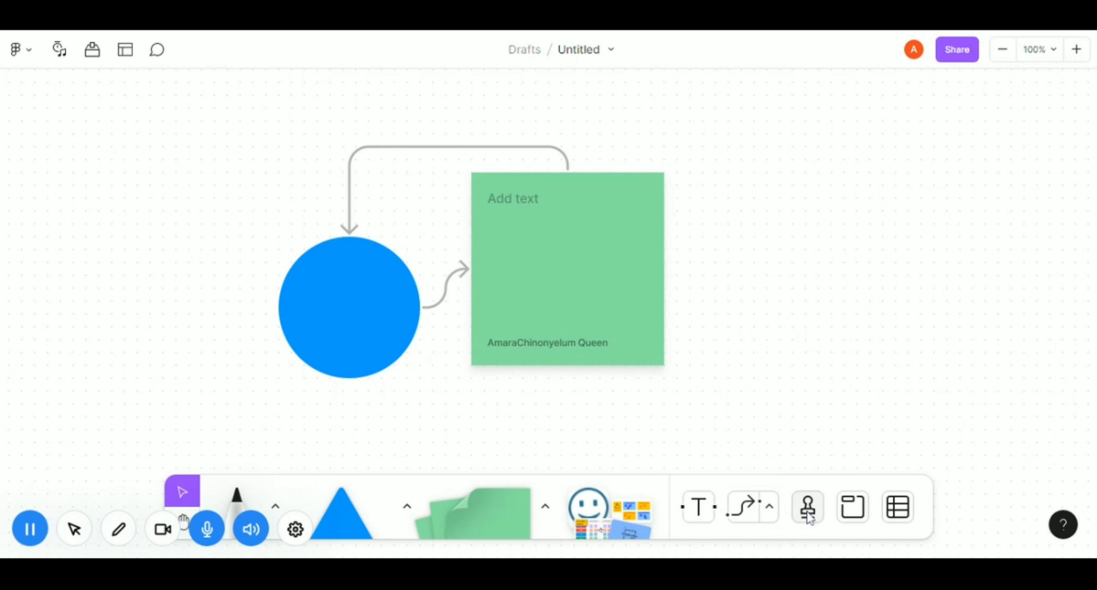
{"action": "left_click", "coordinate": [810, 507]}
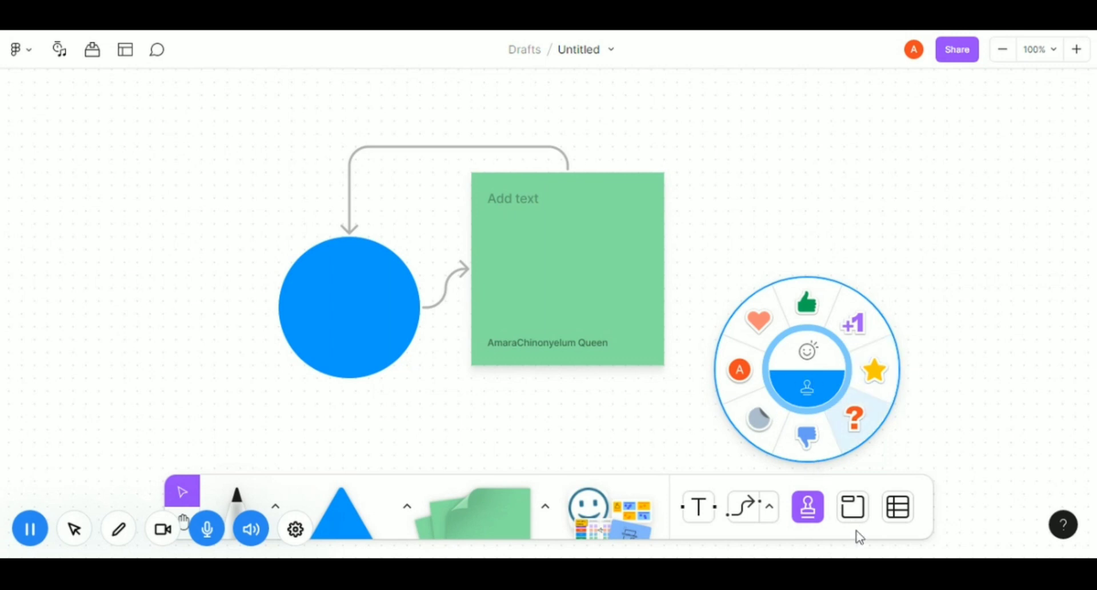
{"action": "left_click", "coordinate": [923, 428]}
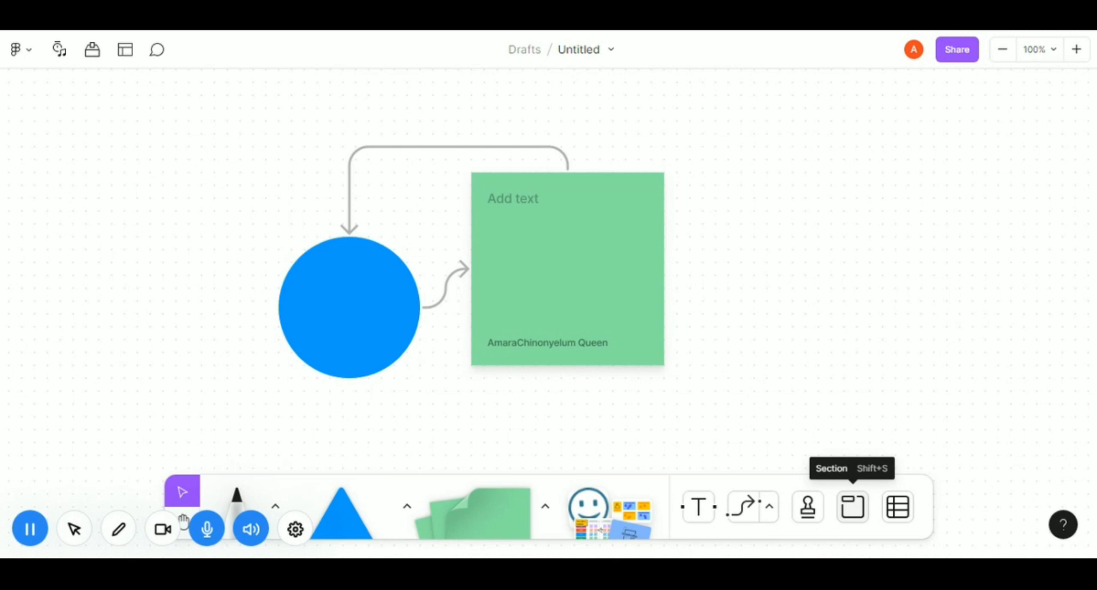
- Draw a section enclosing the circle, the sticky note and their connectors
{"action": "left_click", "coordinate": [854, 506]}
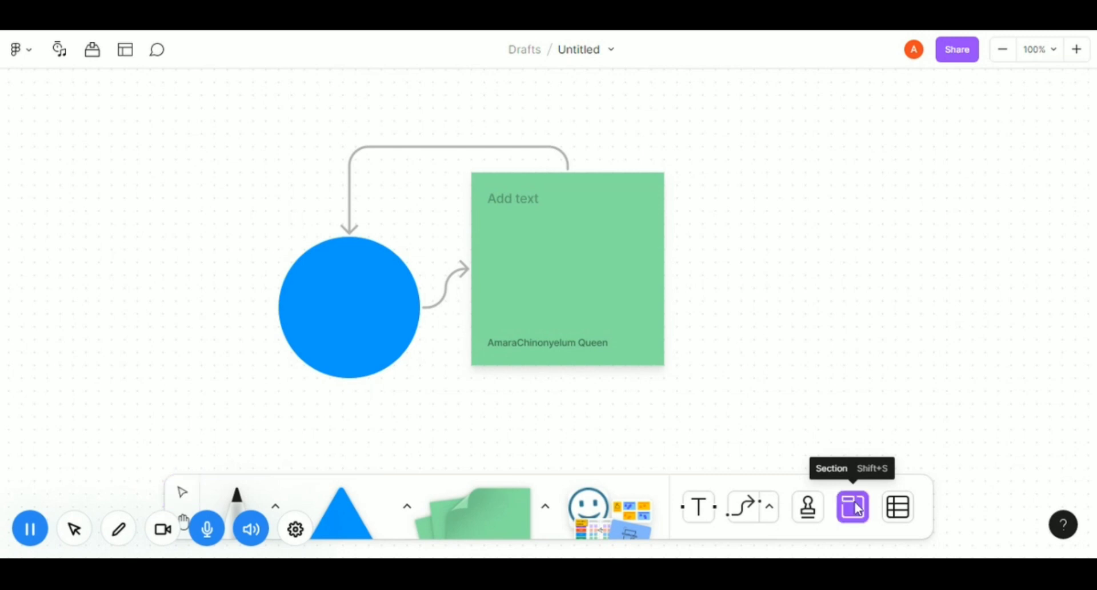
{"action": "left_click_drag", "start_coordinate": [275, 106], "coordinate": [751, 385]}
- Try to rename the section as "shape"
{"action": "double_click", "coordinate": [337, 102]}
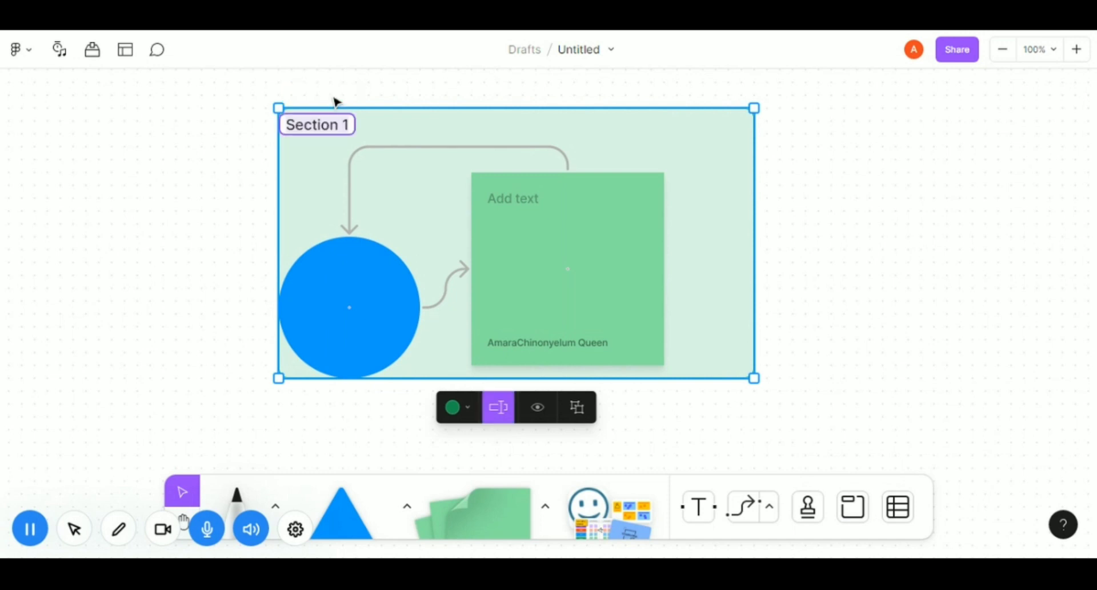
{"action": "left_click", "coordinate": [339, 124]}
{"action": "key", "text": "BackSpace"}
{"action": "key", "text": "BackSpace"}
{"action": "key", "text": "BackSpace"}
{"action": "key", "text": "BackSpace"}
{"action": "key", "text": "BackSpace"}
{"action": "key", "text": "BackSpace"}
{"action": "key", "text": "BackSpace"}
{"action": "key", "text": "BackSpace"}
{"action": "key", "text": "BackSpace"}
{"action": "type", "text": "a"}
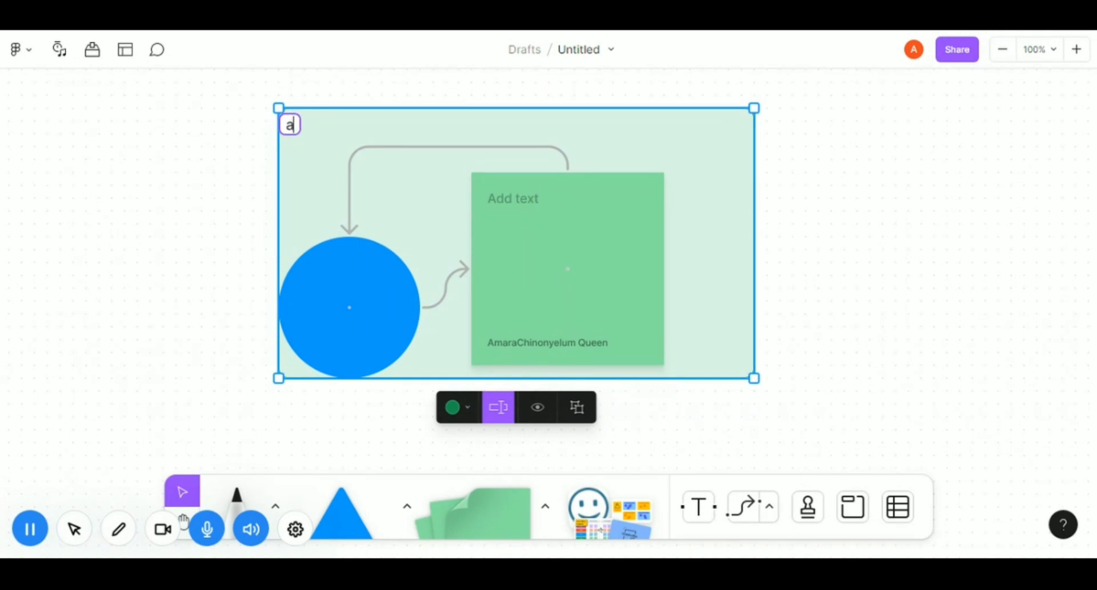
{"action": "type", "text": "hape"}
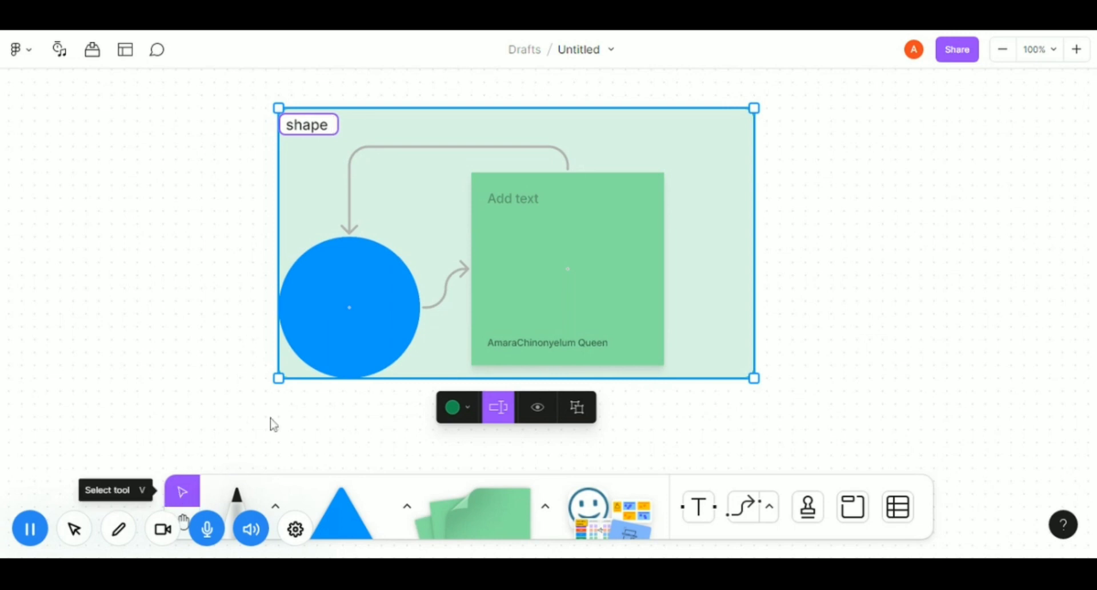
- Try moving the blue circle up against the sticky note and undo the move
{"action": "left_click_drag", "start_coordinate": [331, 309], "coordinate": [435, 174]}
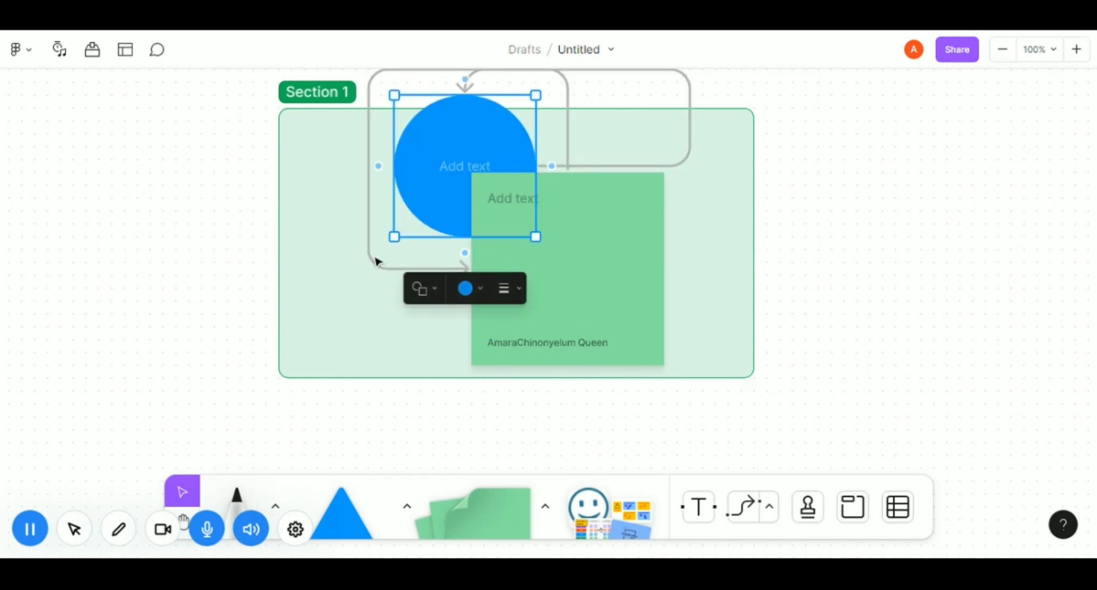
{"action": "key", "text": "ctrl+z"}
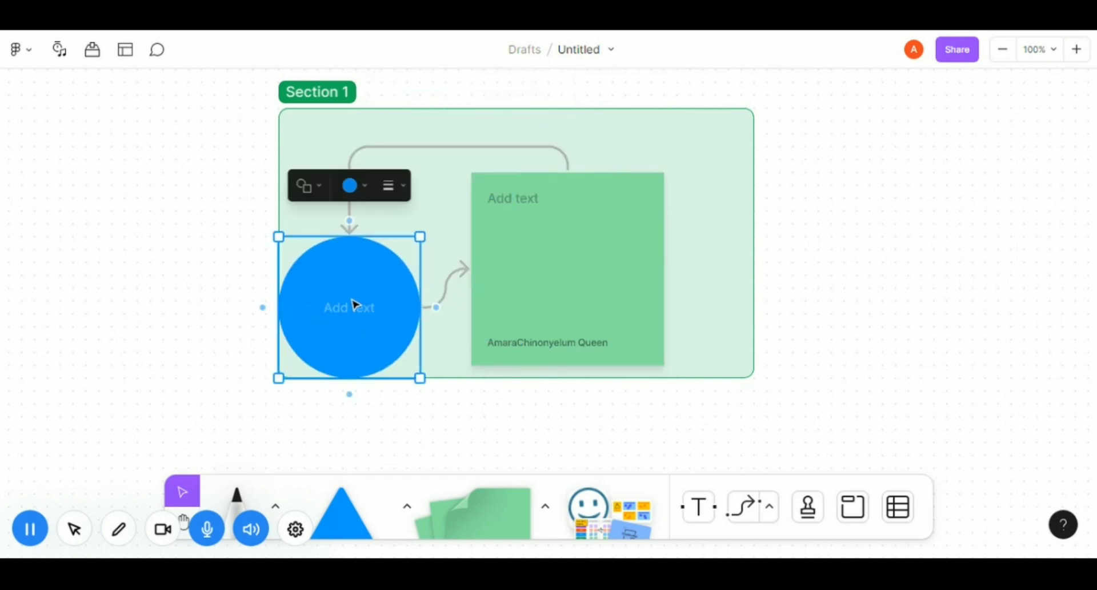
{"action": "key", "text": "ctrl+shift+z"}
{"action": "key", "text": "ctrl+z"}
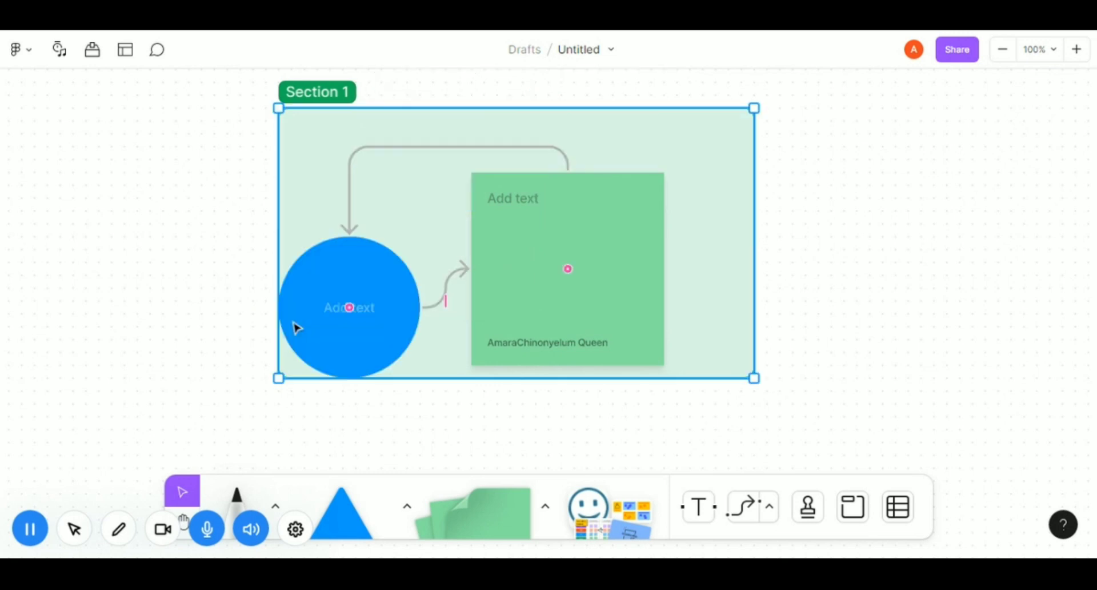
- Draw a thin black freehand scribble with the Marker to the lower left of the section
{"action": "scroll", "coordinate": [241, 415], "scroll_direction": "down", "scroll_amount": 1}
{"action": "left_click", "coordinate": [237, 486]}
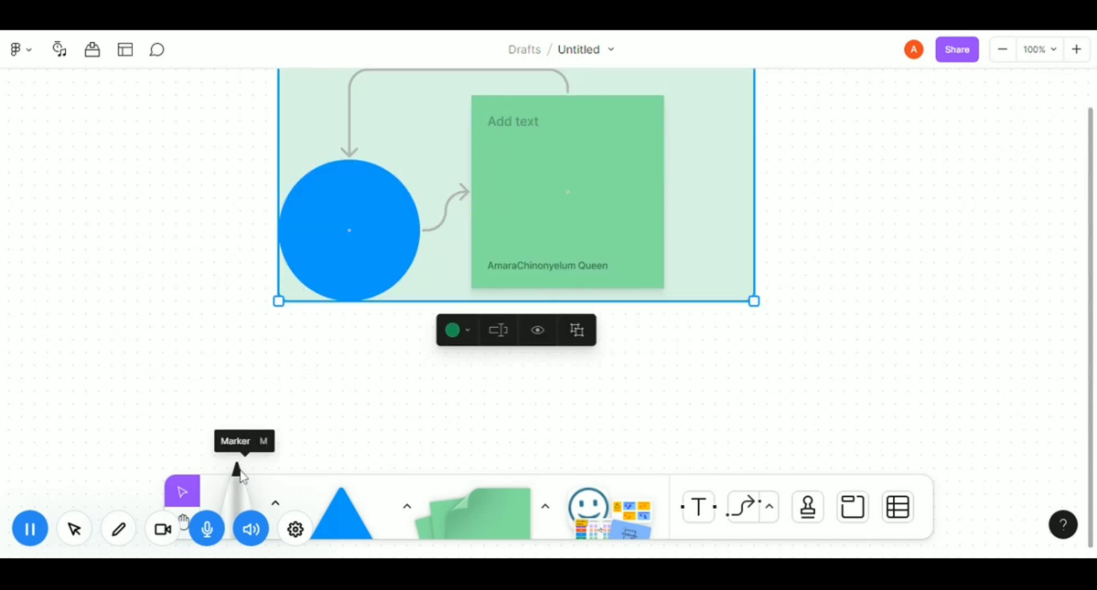
{"action": "left_click_drag", "start_coordinate": [183, 275], "coordinate": [212, 296]}
{"action": "mouse_move", "coordinate": [289, 314]}
{"action": "left_mouse_down"}
{"action": "mouse_move", "coordinate": [314, 332]}
{"action": "mouse_move", "coordinate": [208, 304]}
{"action": "mouse_move", "coordinate": [245, 298]}
{"action": "mouse_move", "coordinate": [102, 207]}
{"action": "mouse_move", "coordinate": [161, 299]}
{"action": "mouse_move", "coordinate": [129, 290]}
{"action": "mouse_move", "coordinate": [132, 242]}
{"action": "mouse_move", "coordinate": [102, 242]}
{"action": "mouse_move", "coordinate": [153, 267]}
{"action": "mouse_move", "coordinate": [66, 285]}
{"action": "mouse_move", "coordinate": [123, 228]}
{"action": "mouse_move", "coordinate": [63, 256]}
{"action": "mouse_move", "coordinate": [162, 316]}
{"action": "left_mouse_up"}
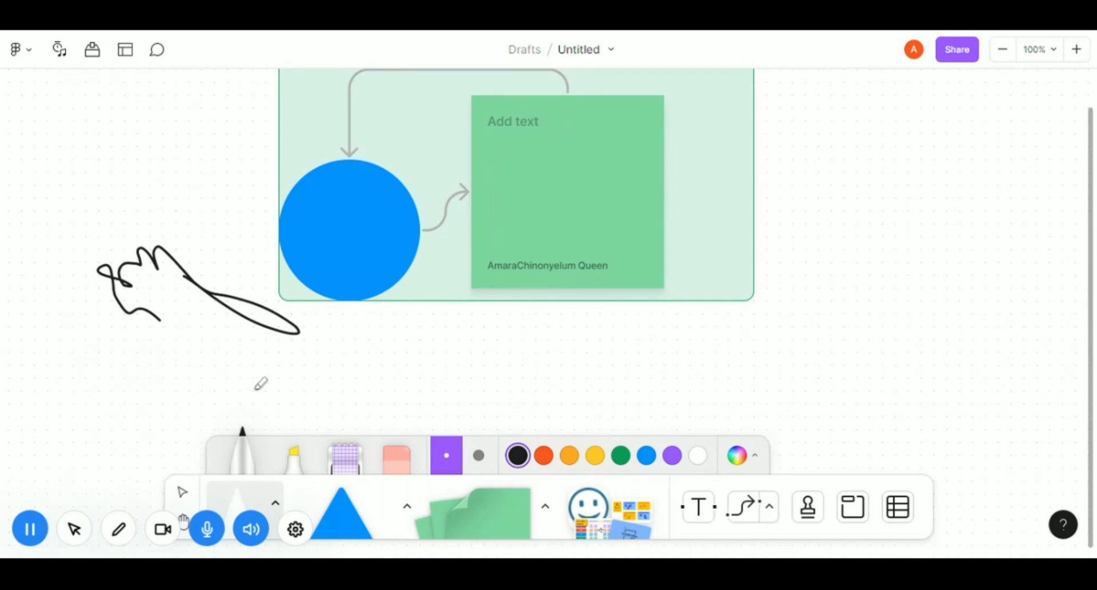
- Try the yellow Highlighter near the black scribble and undo both the highlight and the scribble
{"action": "left_click", "coordinate": [301, 470]}
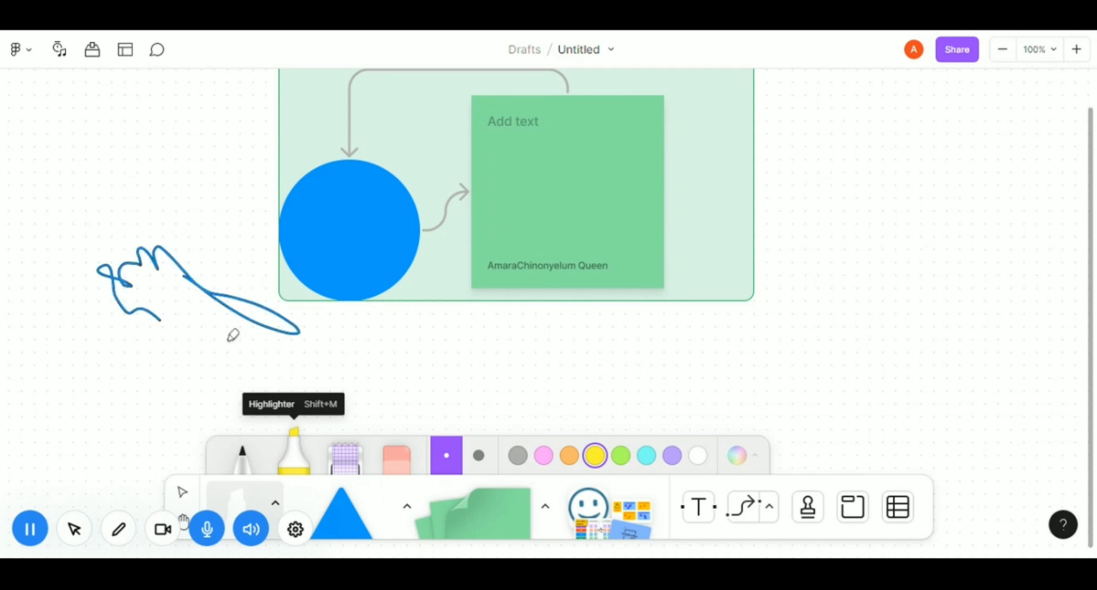
{"action": "mouse_move", "coordinate": [231, 338]}
{"action": "left_mouse_down"}
{"action": "mouse_move", "coordinate": [238, 308]}
{"action": "mouse_move", "coordinate": [228, 315]}
{"action": "mouse_move", "coordinate": [247, 294]}
{"action": "left_mouse_up"}
{"action": "key", "text": "ctrl+z"}
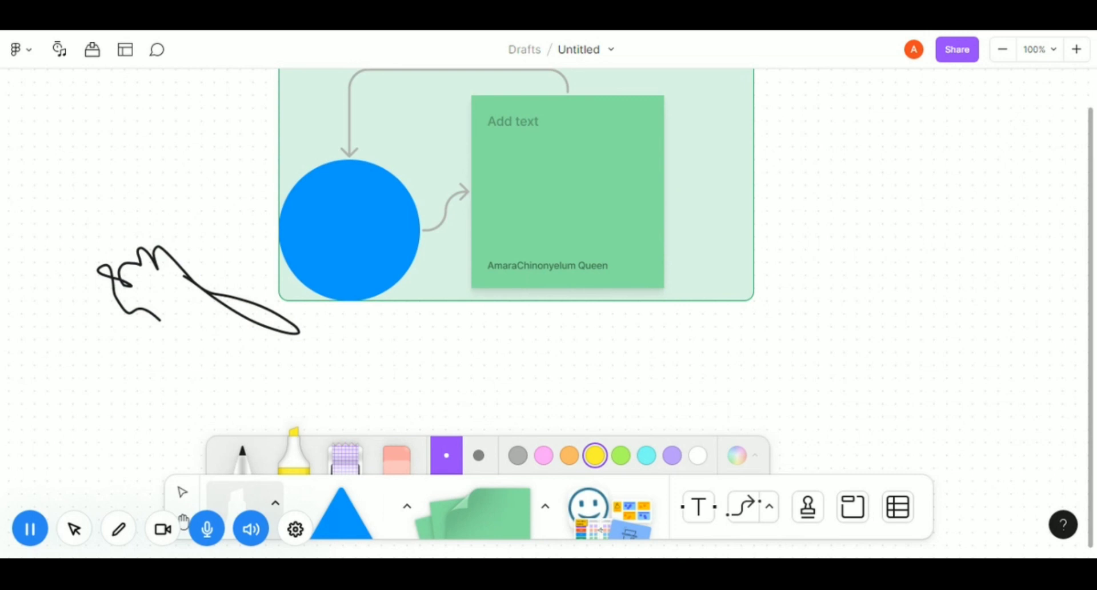
{"action": "key", "text": "ctrl+z"}
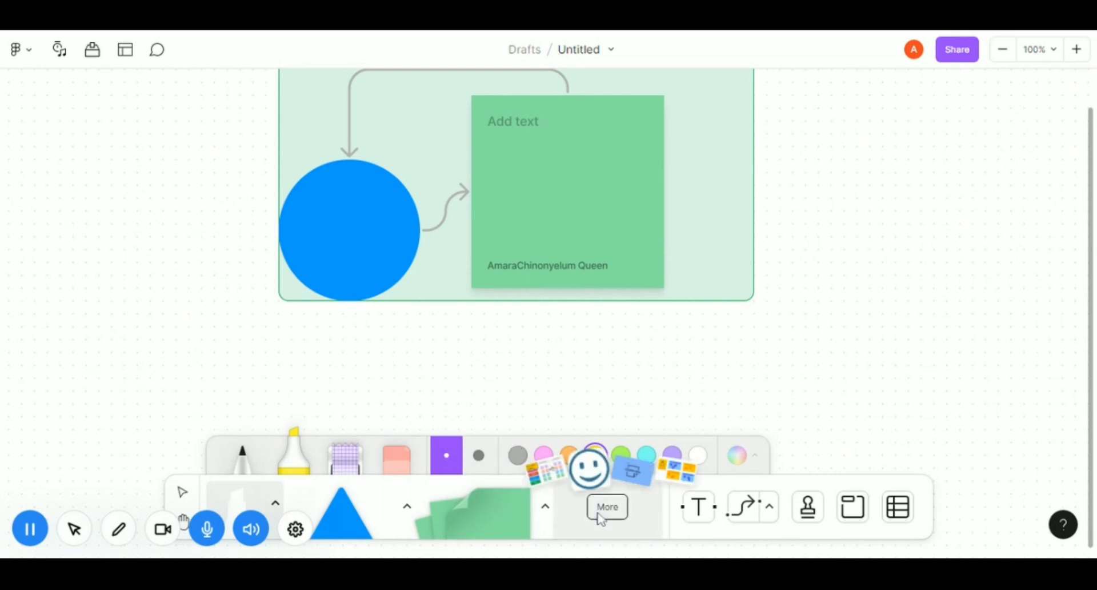
- Search the templates for "empathy map", add the blue Empathy Map template to the canvas and delete it
{"action": "left_click", "coordinate": [605, 512]}
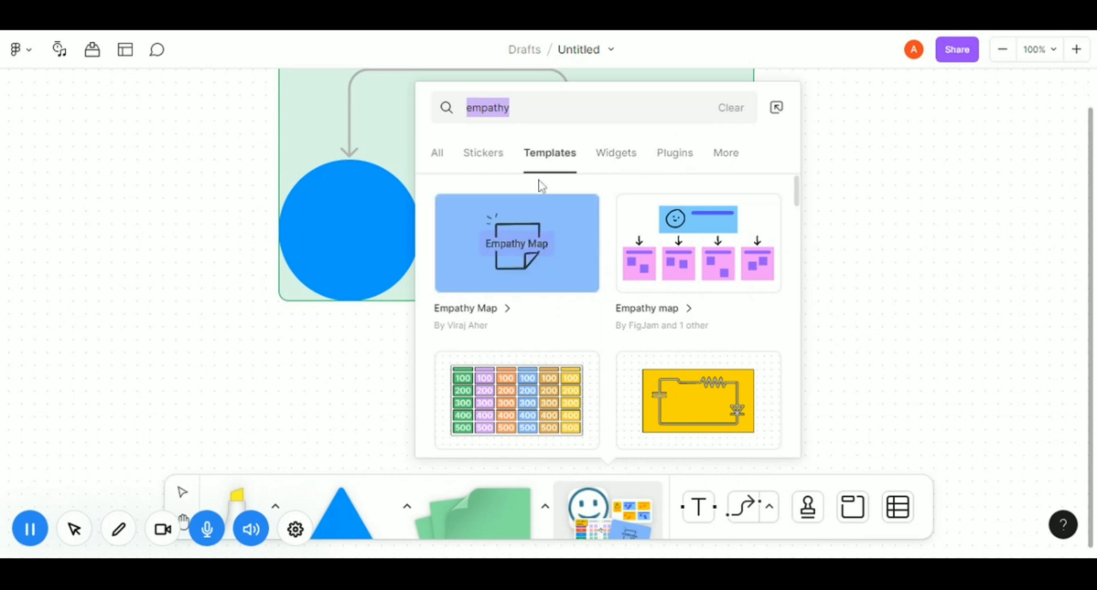
{"action": "mouse_move", "coordinate": [520, 294]}
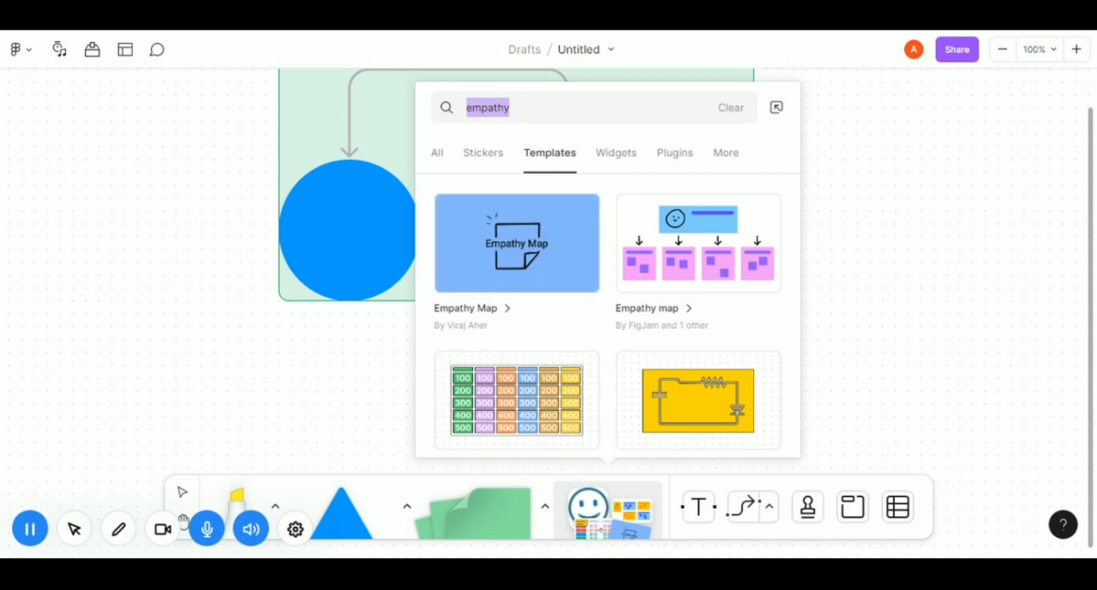
{"action": "left_click", "coordinate": [509, 108]}
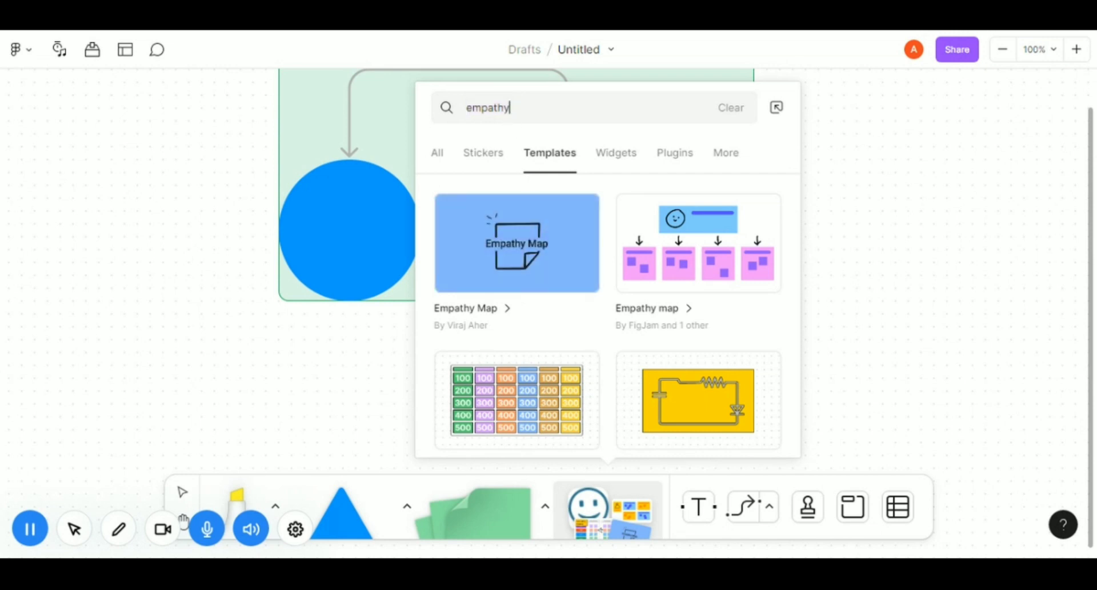
{"action": "type", "text": "map"}
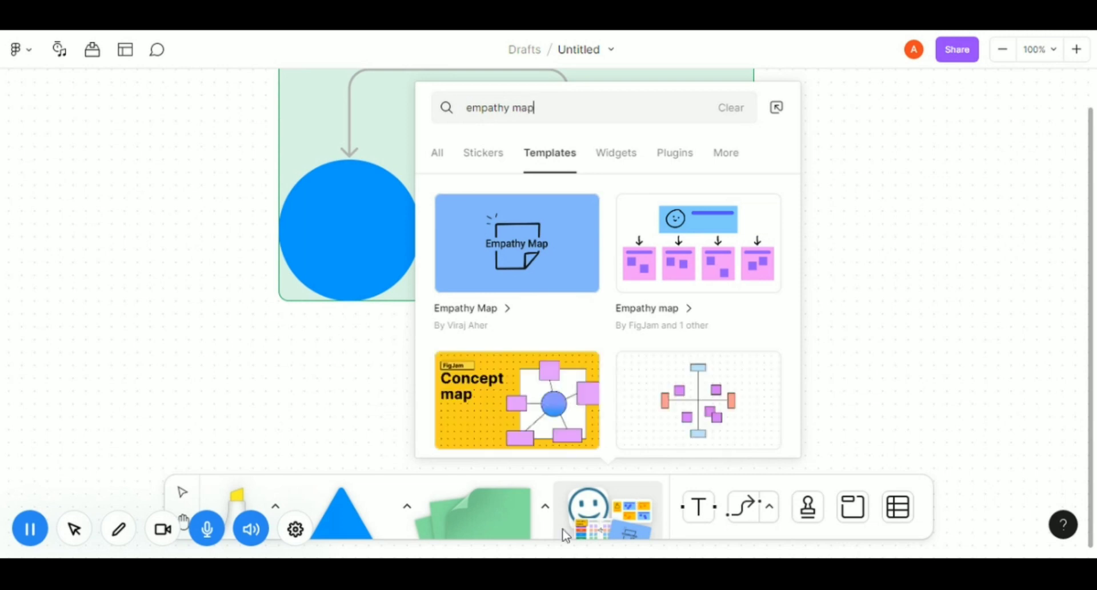
{"action": "left_click", "coordinate": [491, 275]}
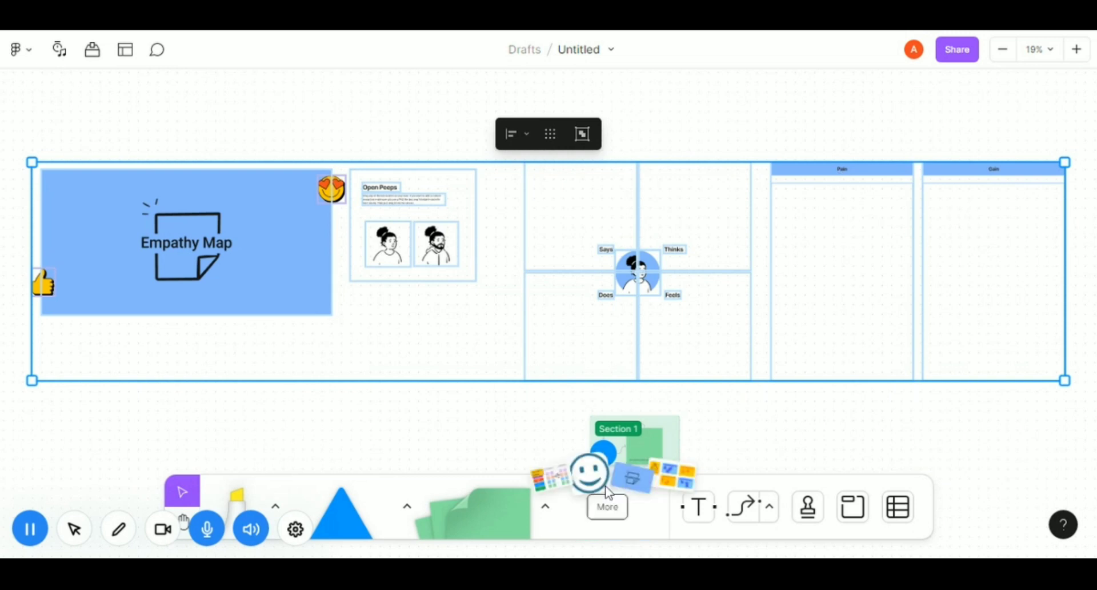
{"action": "key", "text": "Delete"}
- Search the templates for "userflow" and add the Code flowchart template to the canvas
{"action": "left_click", "coordinate": [610, 517]}
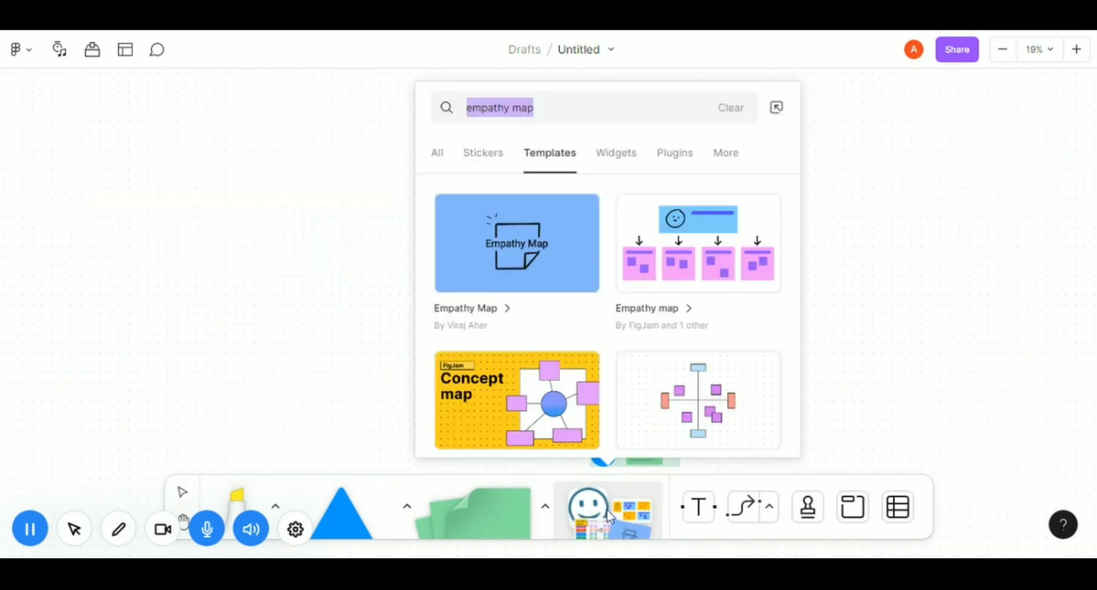
{"action": "type", "text": "us"}
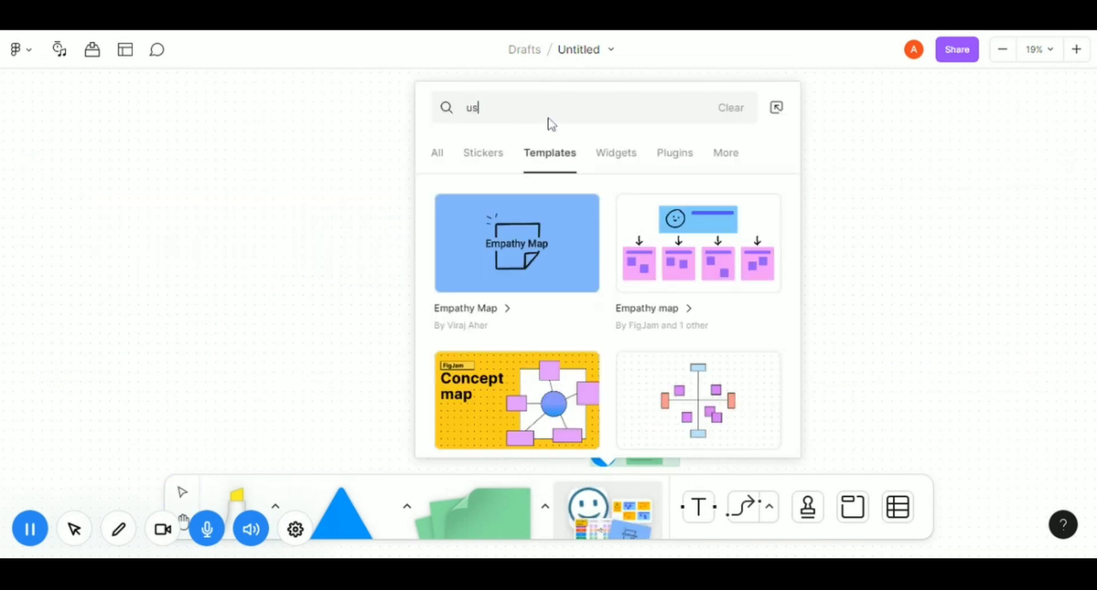
{"action": "type", "text": "erflow"}
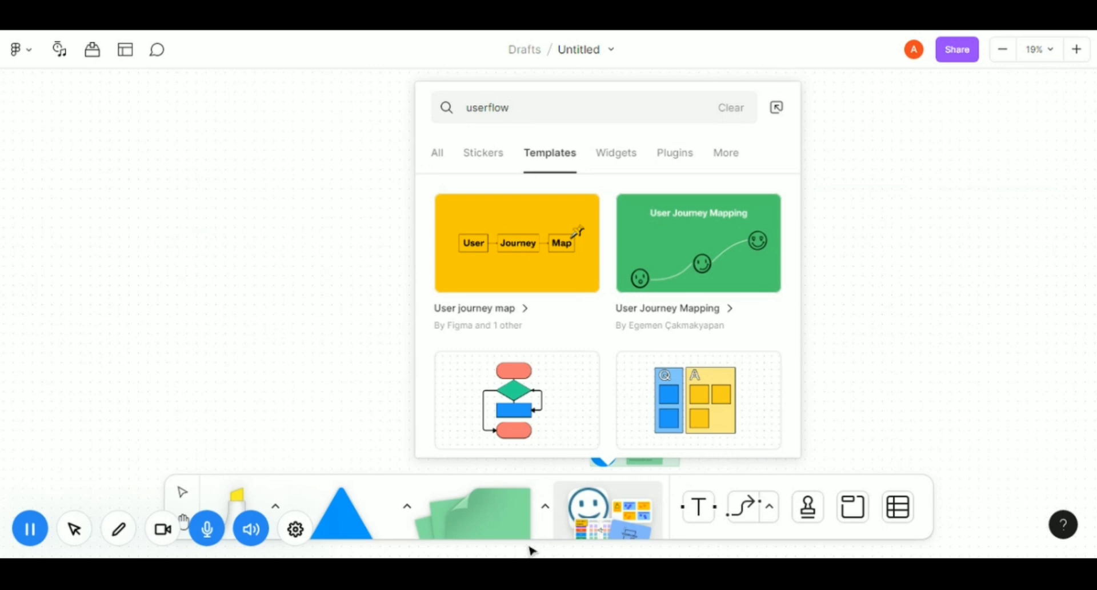
{"action": "mouse_move", "coordinate": [517, 418]}
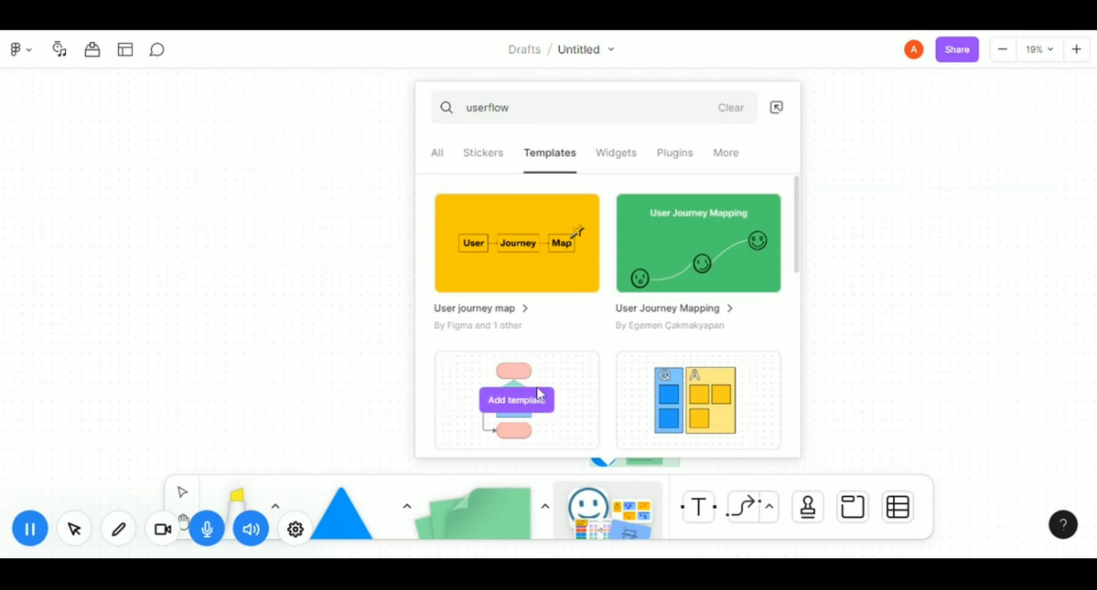
{"action": "left_click", "coordinate": [523, 391]}
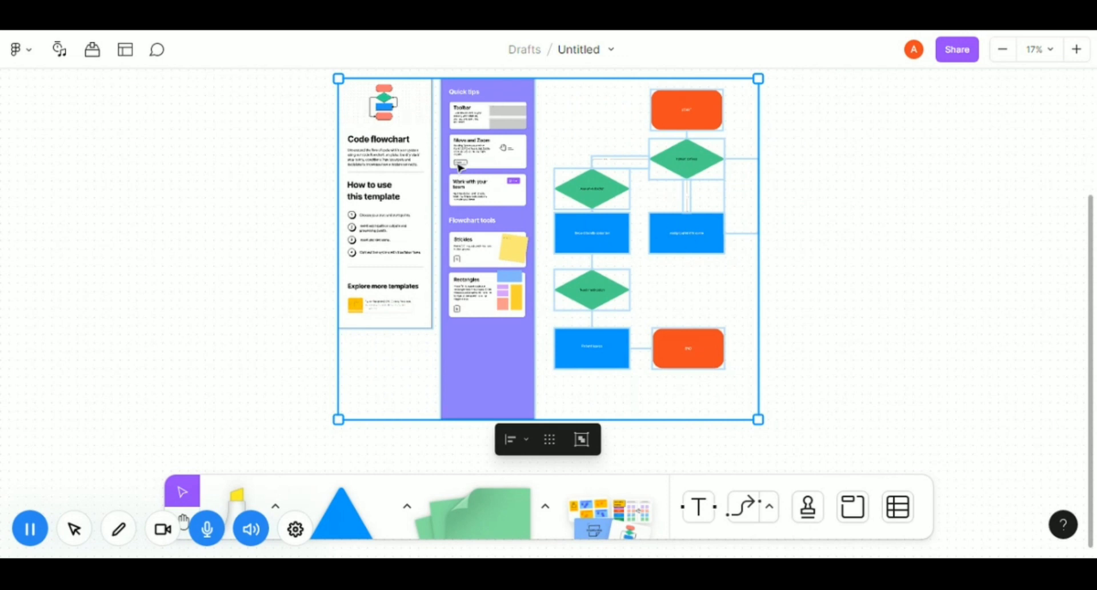
- Delete the Code flowchart, search the templates for "compet" and add the Competitor Analysis template to the canvas
{"action": "key", "text": "Delete"}
{"action": "mouse_move", "coordinate": [608, 526]}
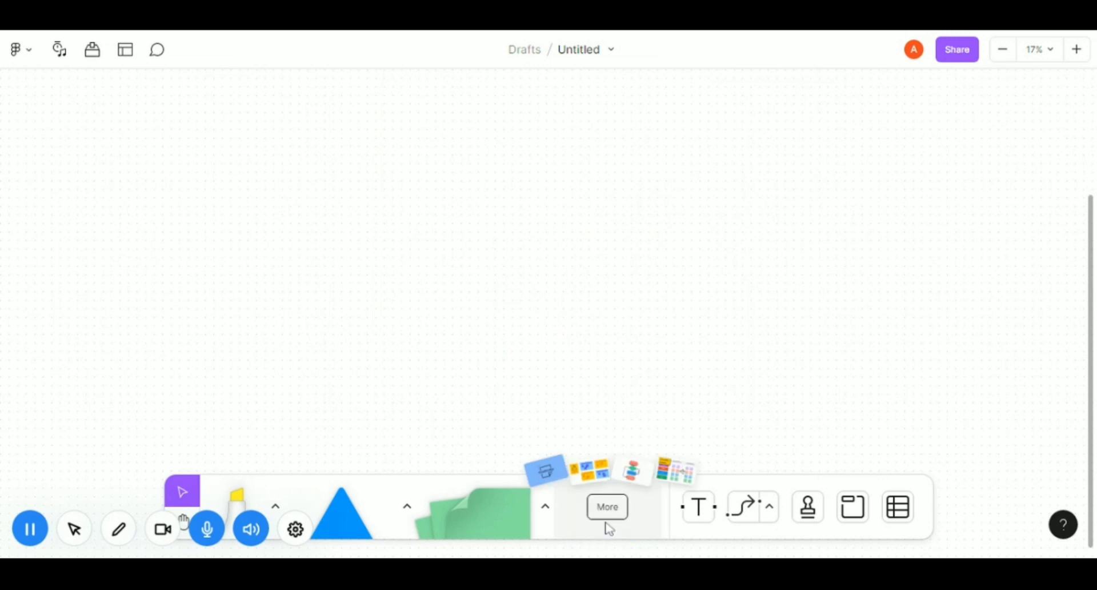
{"action": "left_click", "coordinate": [606, 506]}
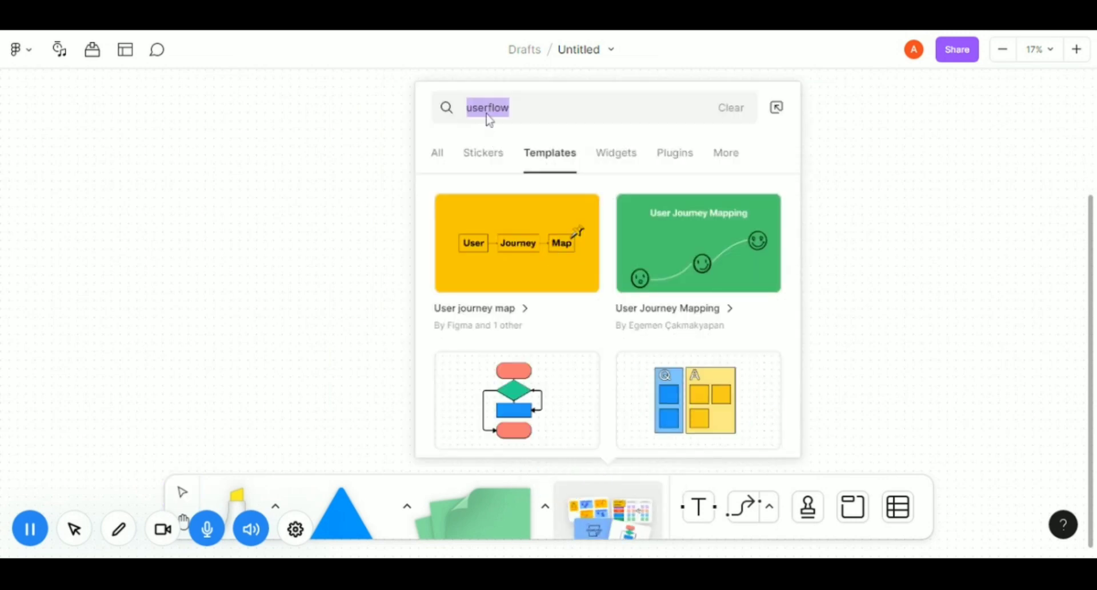
{"action": "type", "text": "compet"}
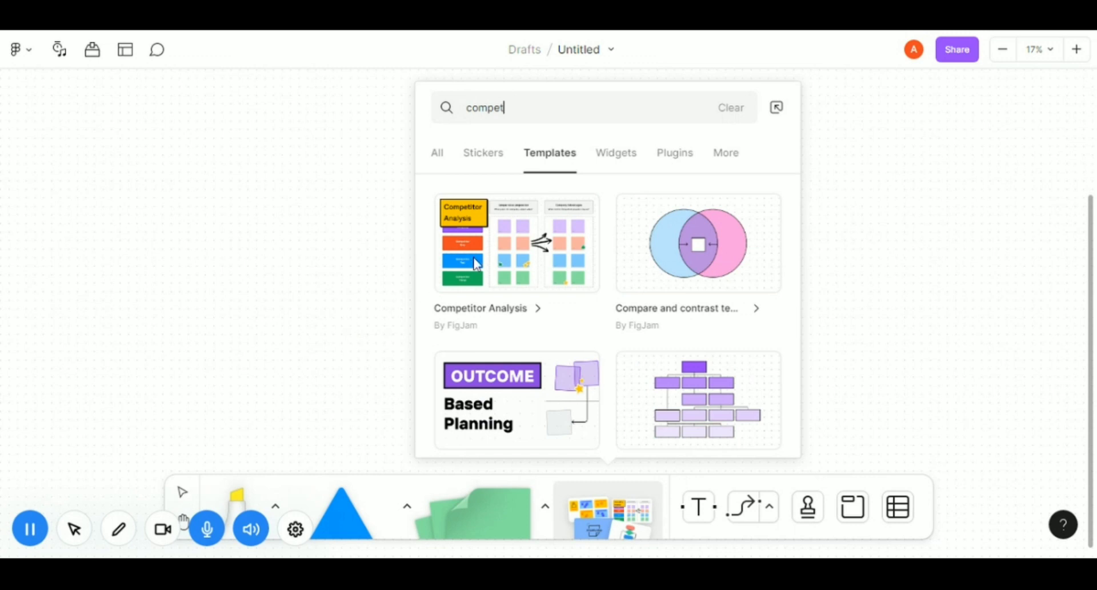
{"action": "left_click", "coordinate": [494, 254]}
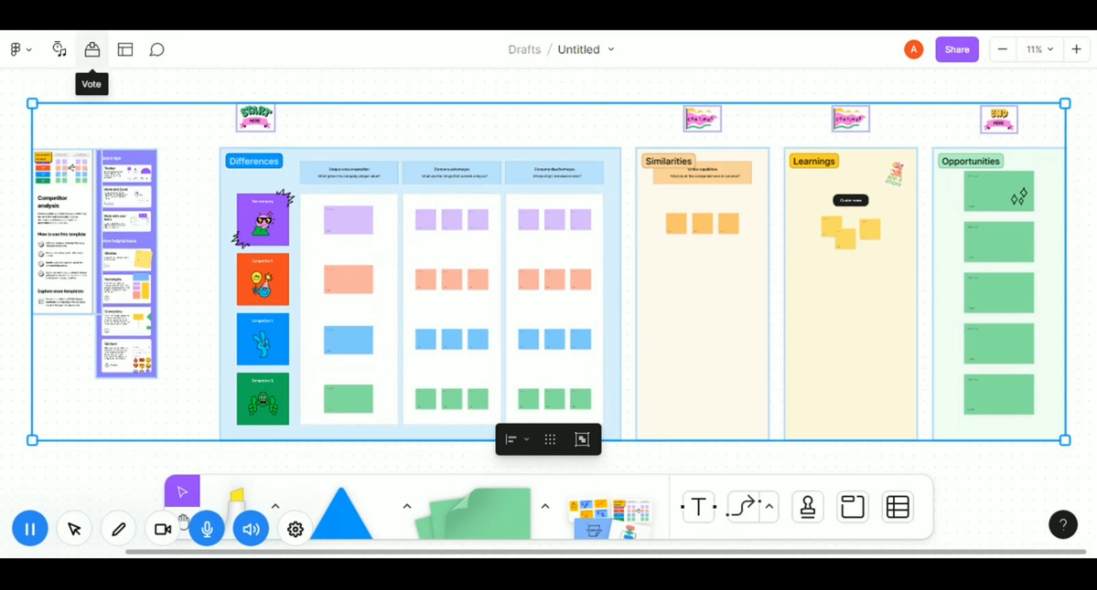
- Add the comment "good work" on the empty canvas just above the template's purple Quick tips column, and return to the selection tool
{"action": "left_click", "coordinate": [156, 57]}
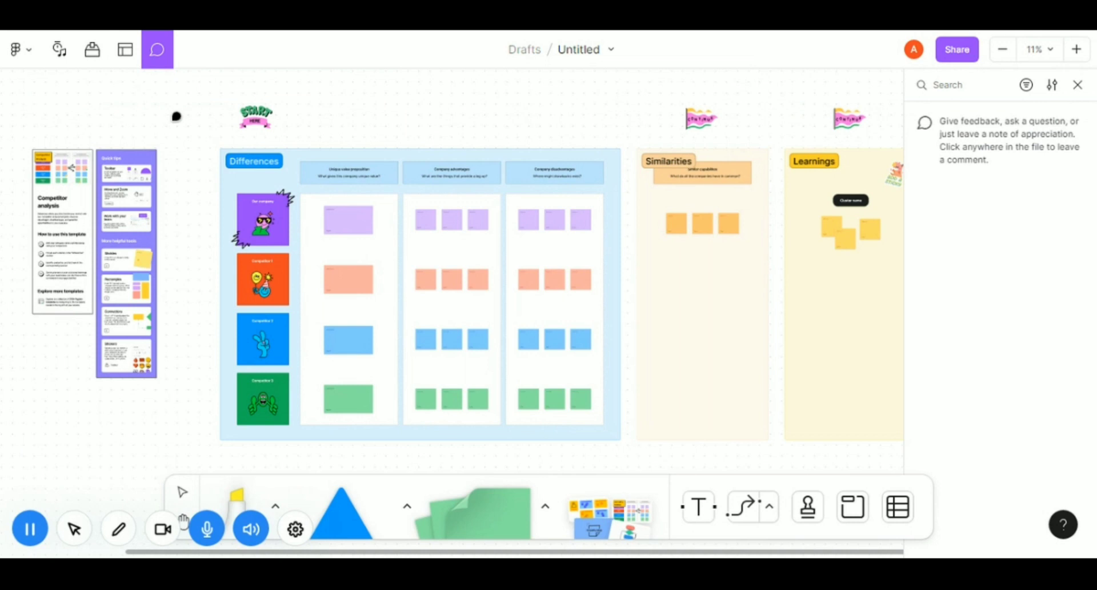
{"action": "left_click", "coordinate": [172, 118]}
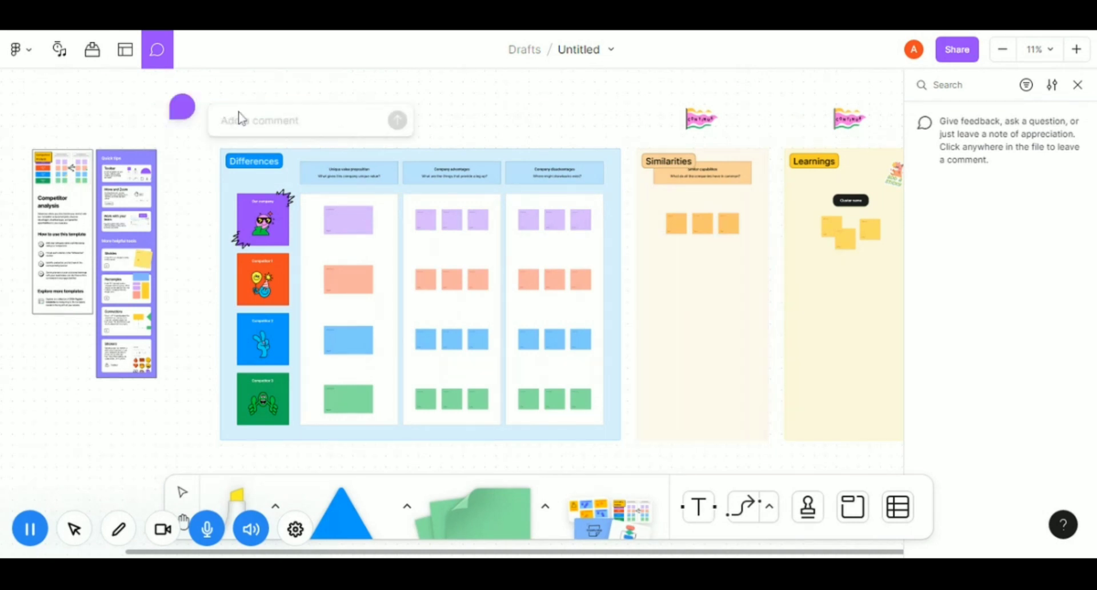
{"action": "type", "text": "goo"}
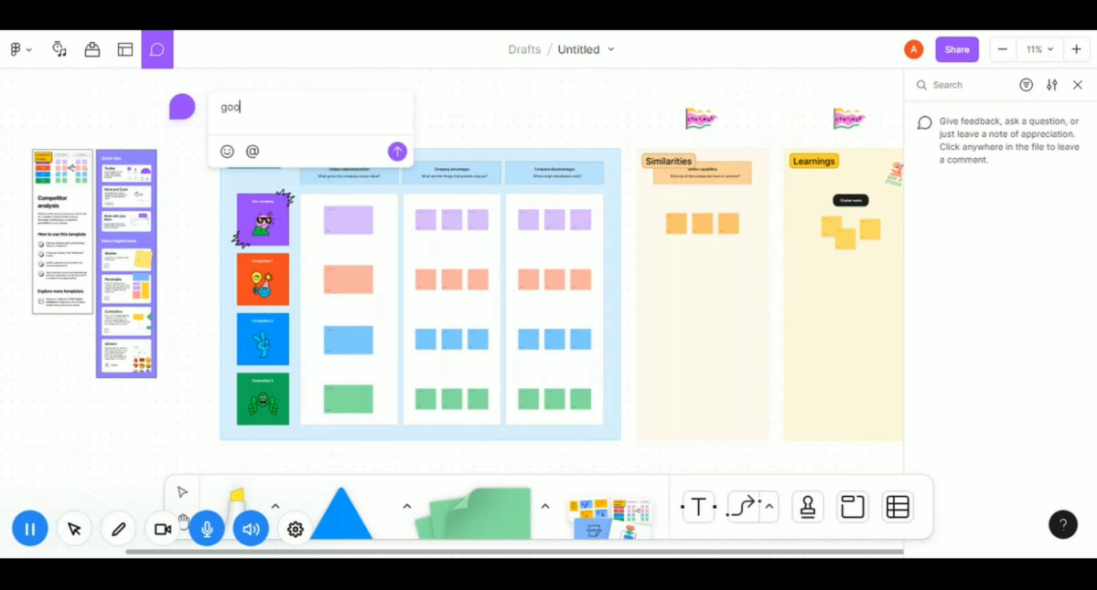
{"action": "type", "text": "d work"}
{"action": "key", "text": "Return"}
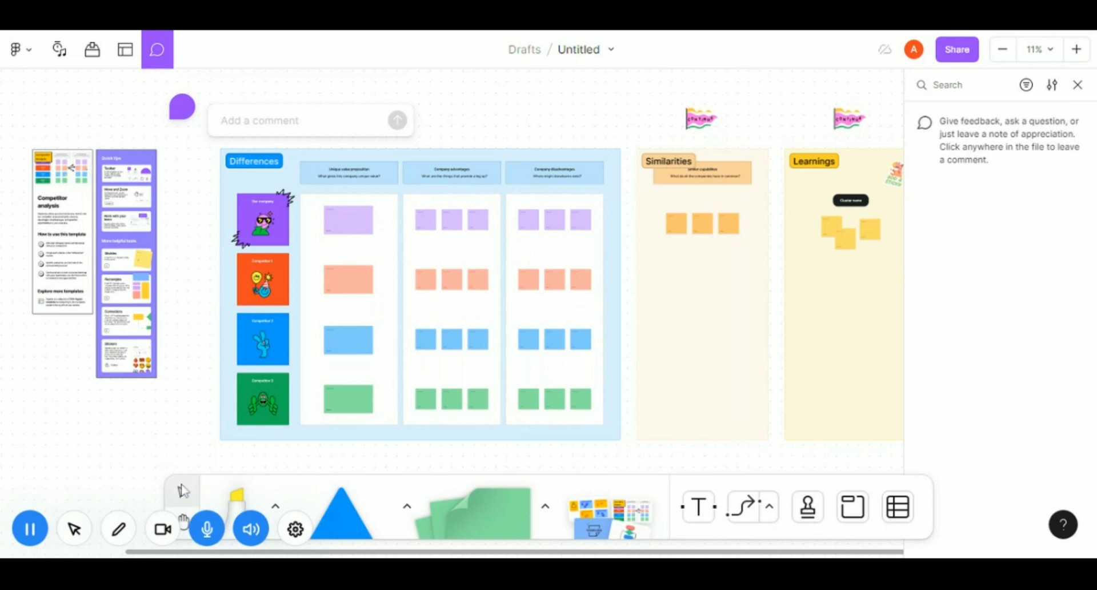
{"action": "left_click", "coordinate": [184, 495]}
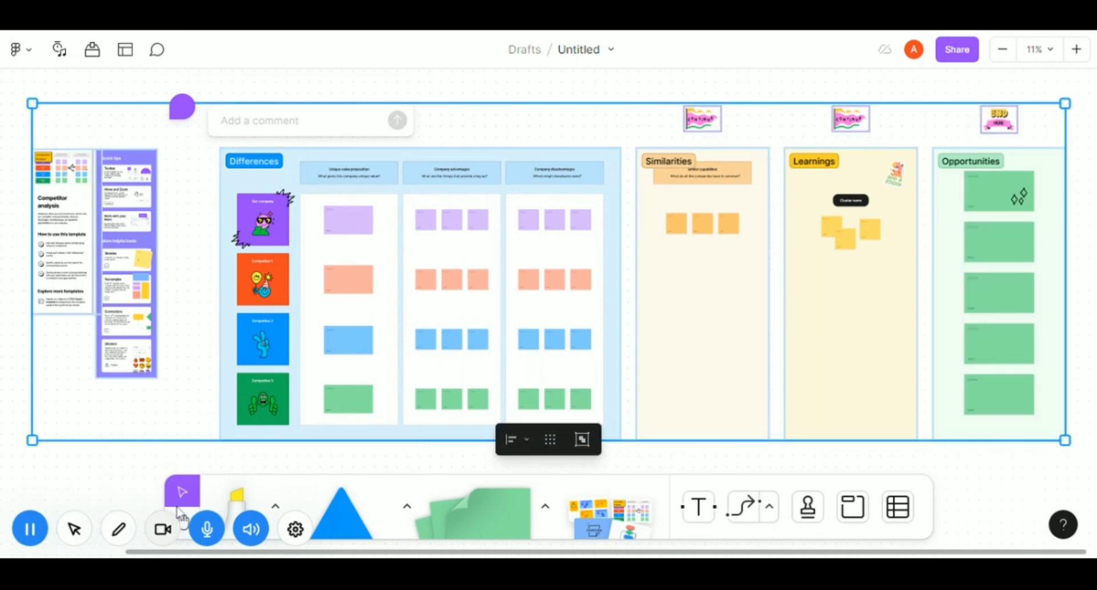